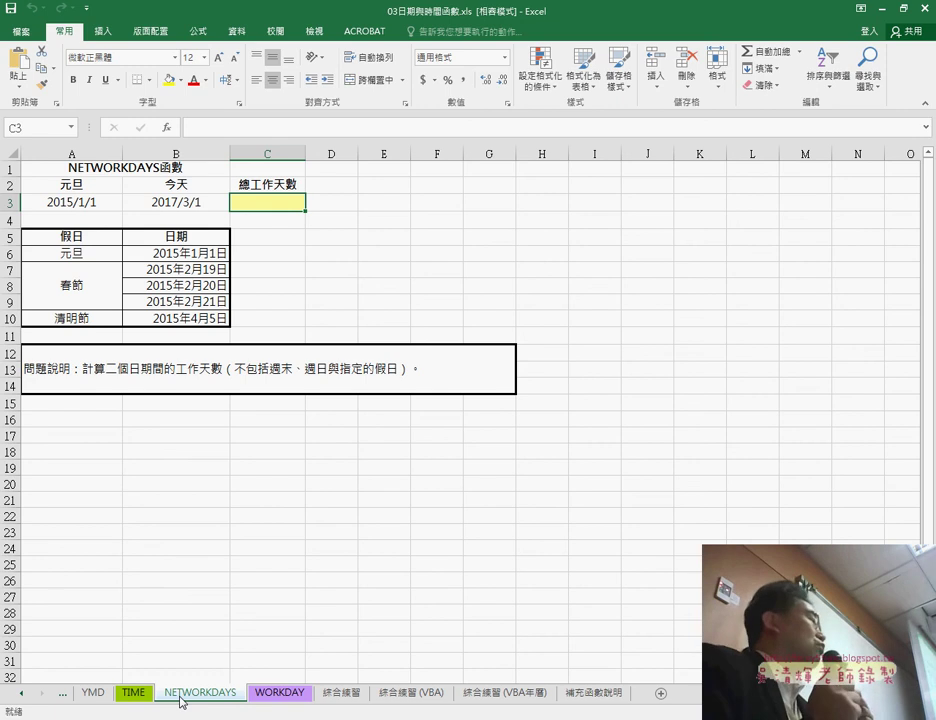
- Bring up the WORKDAY sheet with its 2015/3/8 contract date, 120 payment days and holidays
left_click(281, 694)
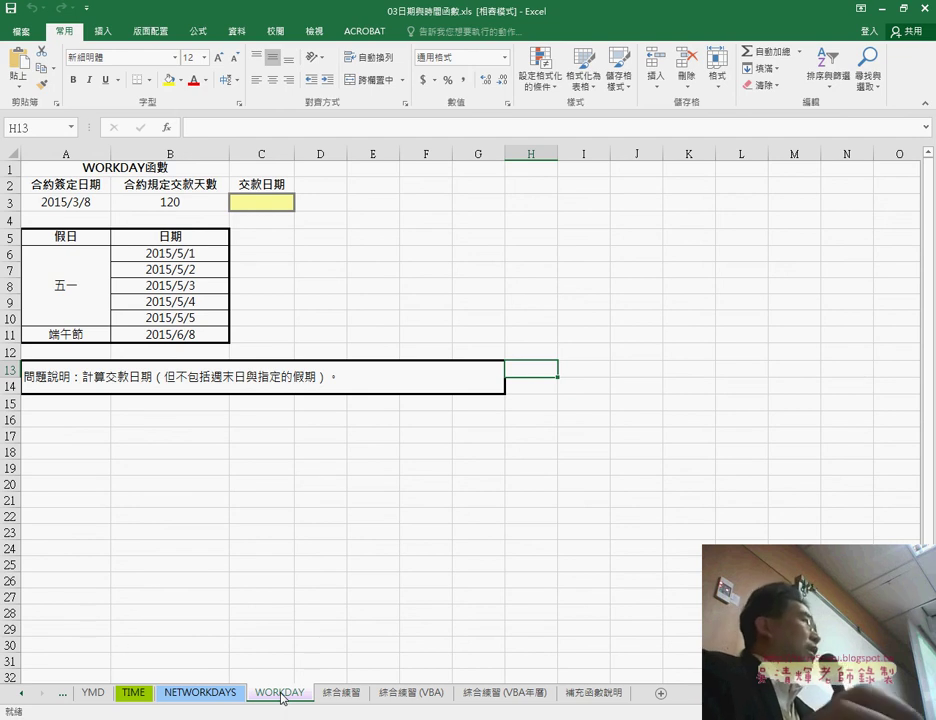
left_click(226, 695)
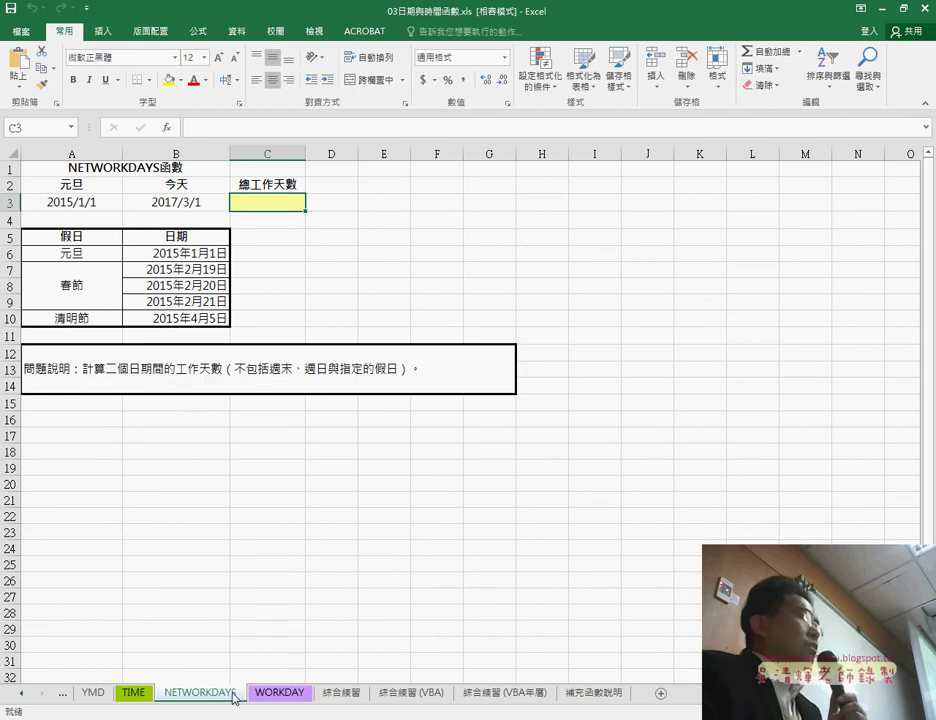
left_click(283, 695)
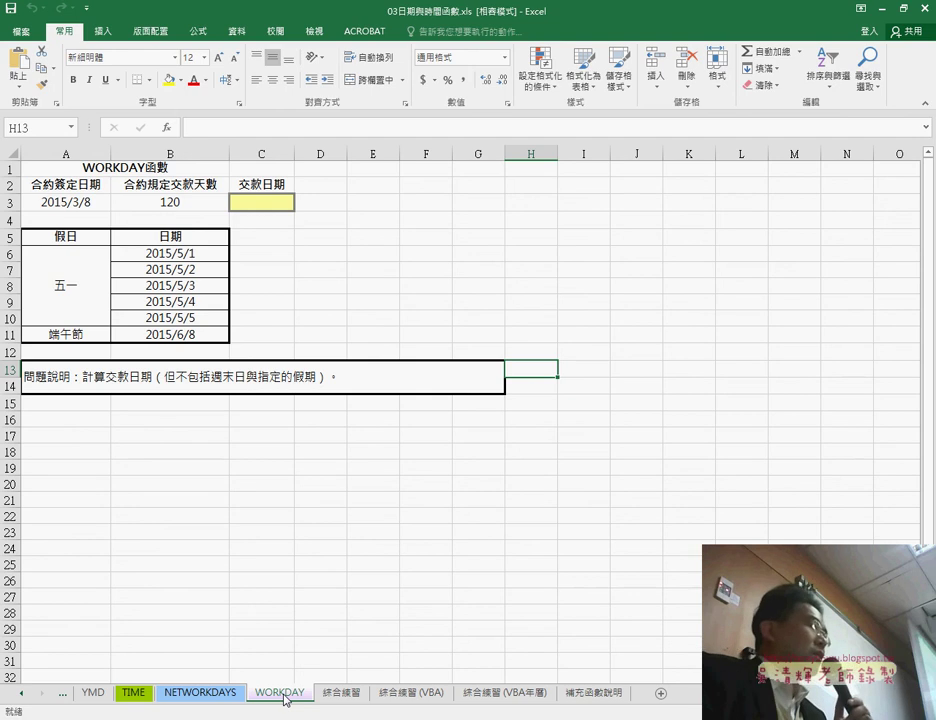
- Glance at WORKDAY, then settle on the NETWORKDAYS sheet with dates 2015/1/1 and 2017/3/1
left_click(192, 702)
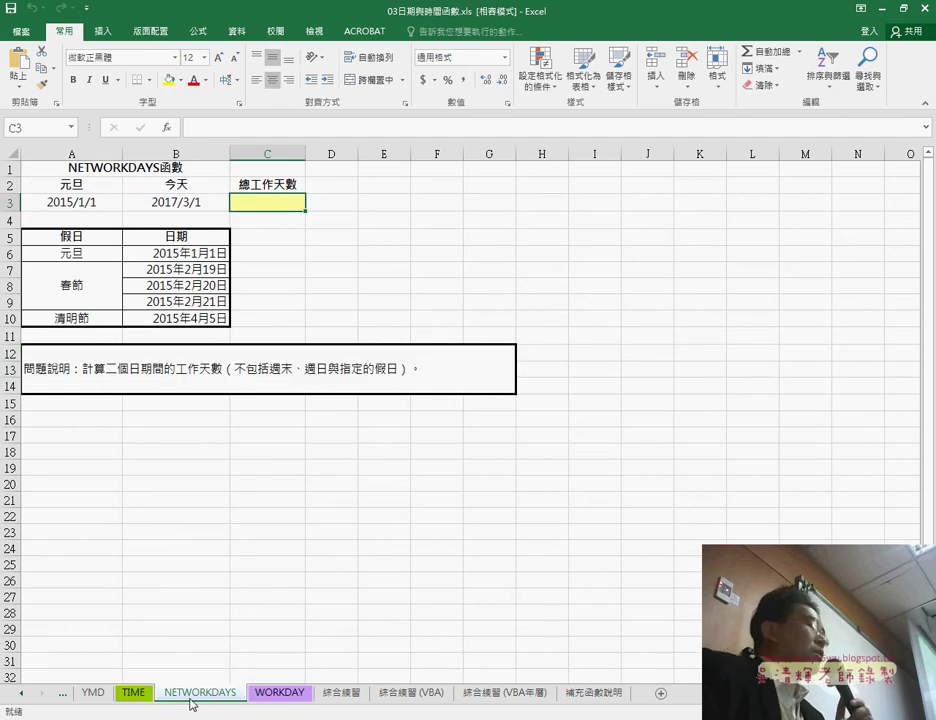
left_click(282, 704)
left_click(220, 695)
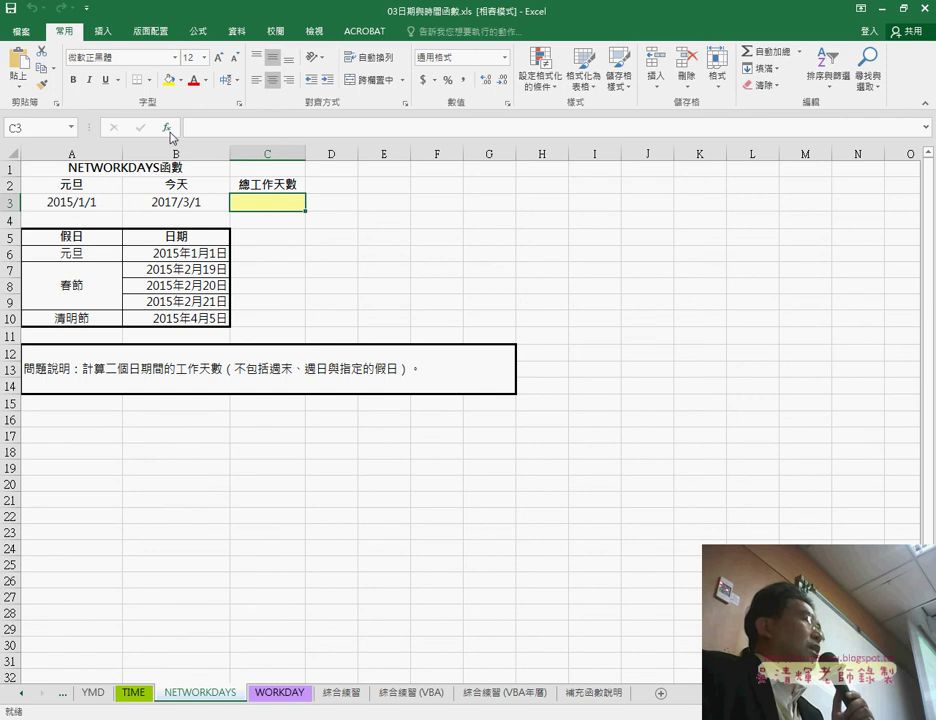
- Insert the NETWORKDAYS function into C3 from the 日期及時間 category
left_click(167, 128)
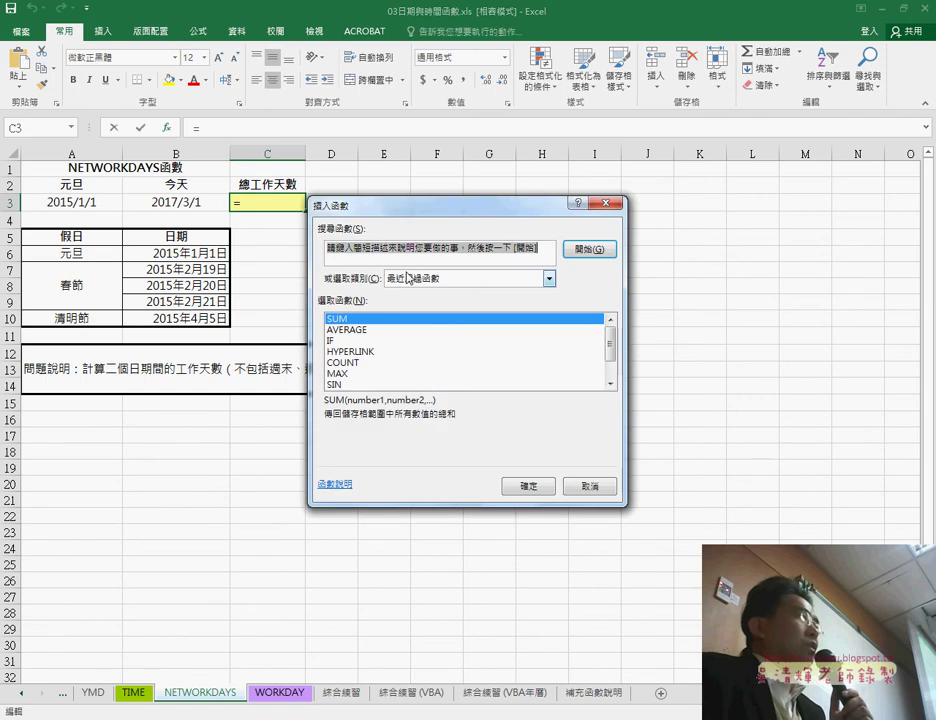
left_click(408, 278)
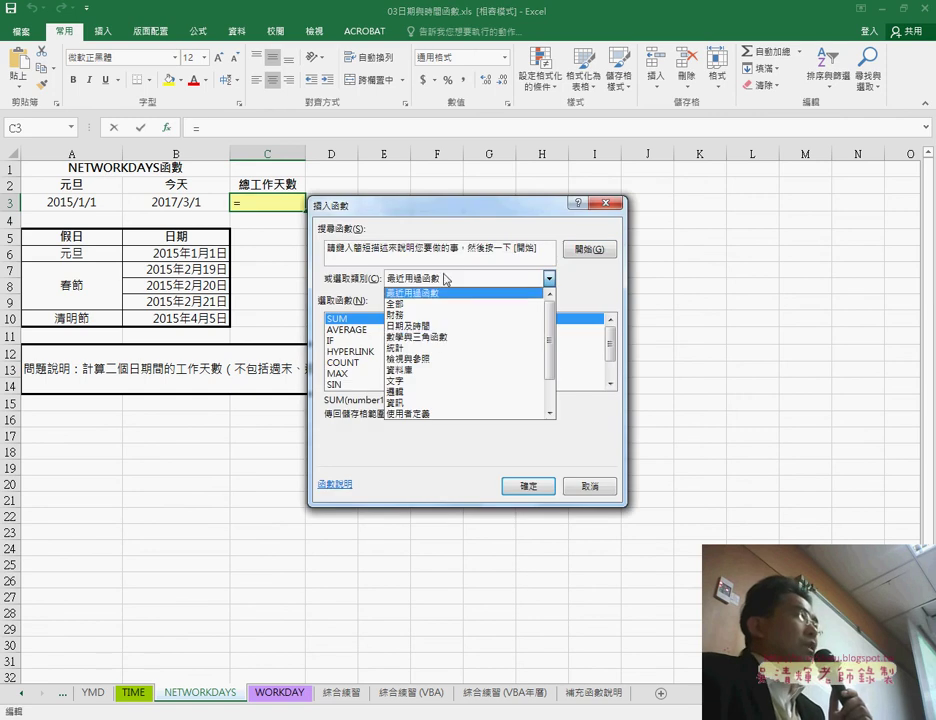
left_click(441, 331)
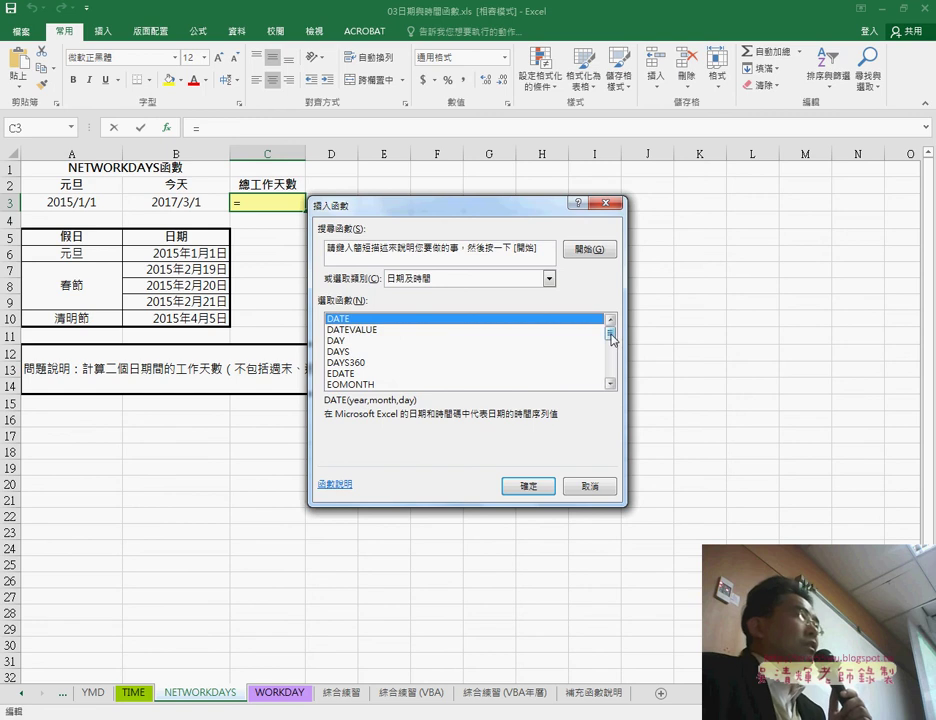
left_click_drag(612, 338, 612, 356)
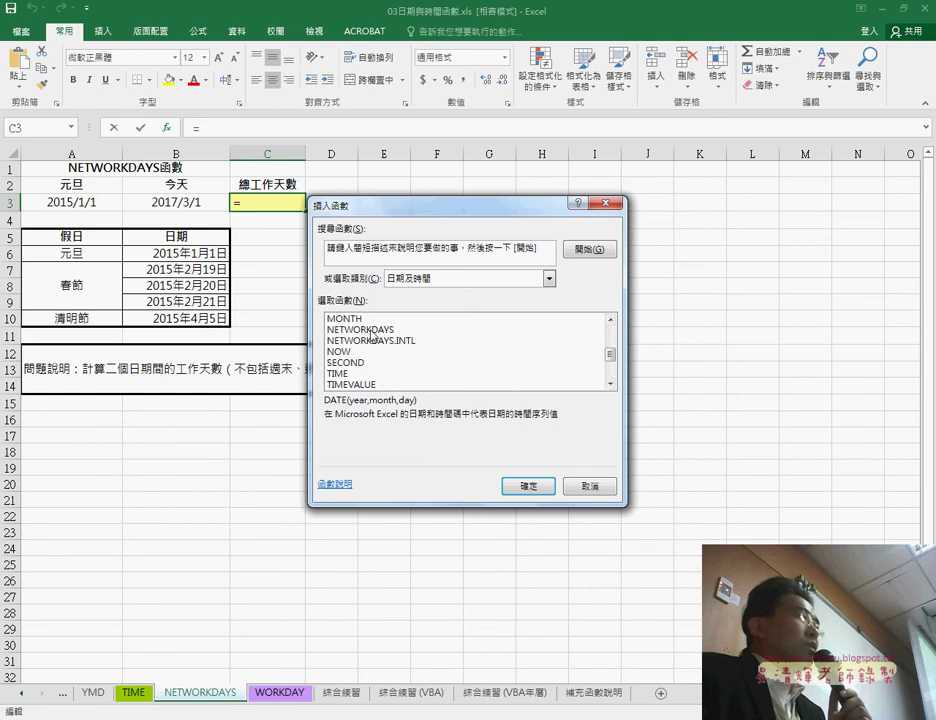
left_click(372, 330)
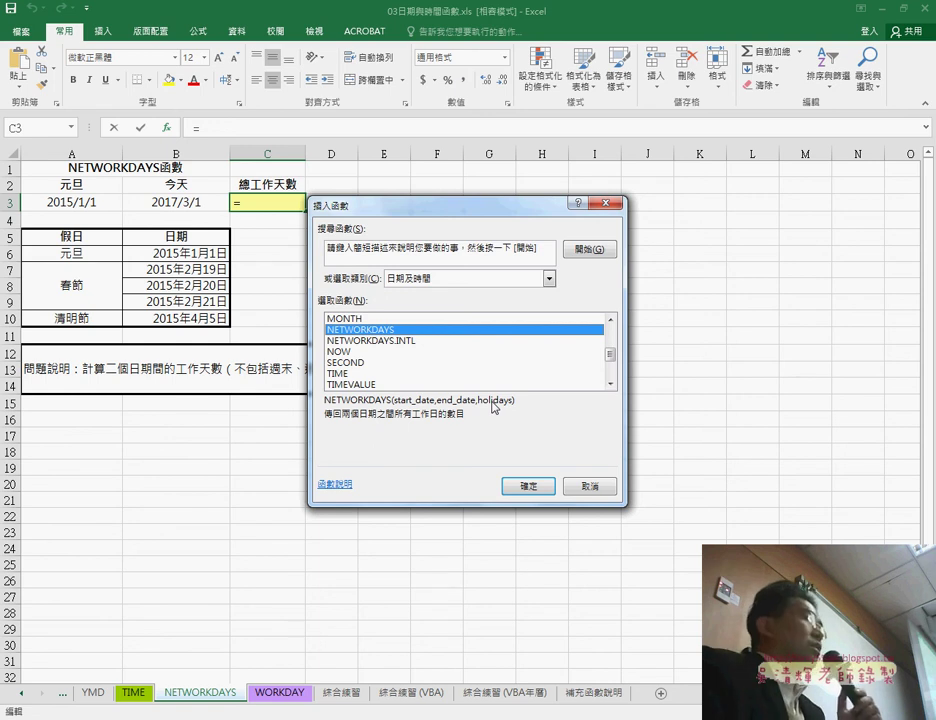
left_click(532, 486)
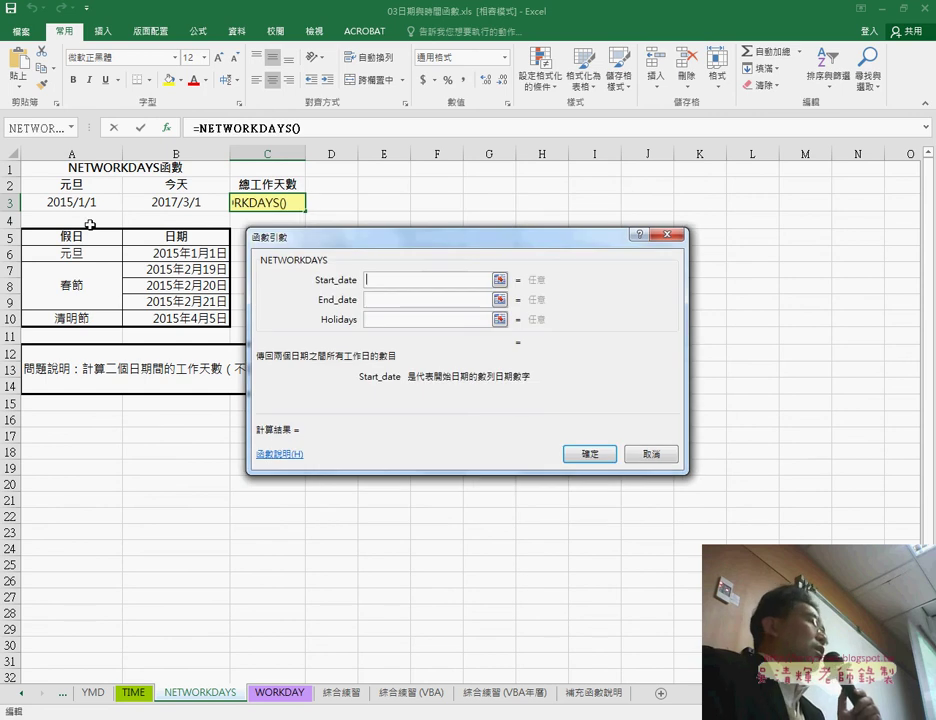
- Set NETWORKDAYS Start_date to A3 and End_date to B3, previewing 565 workdays
left_click(82, 200)
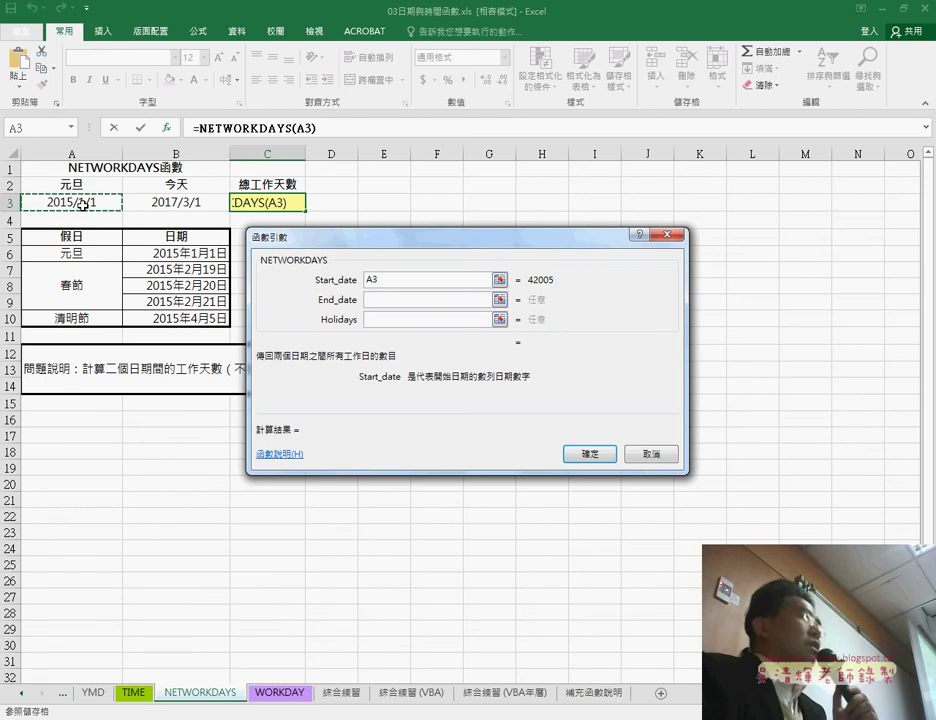
left_click(175, 202)
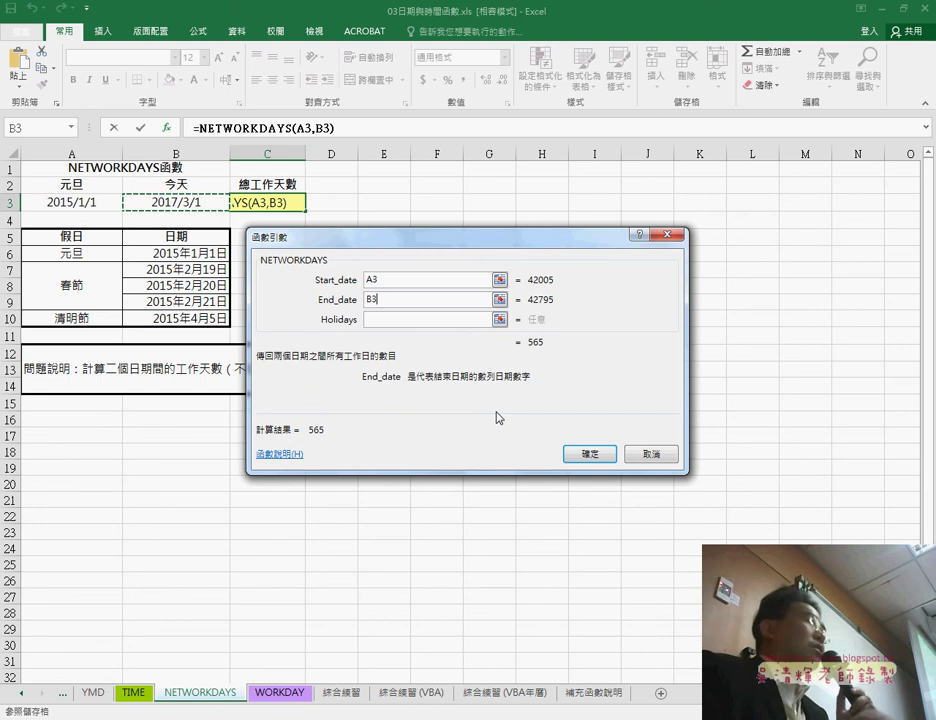
left_click(383, 320)
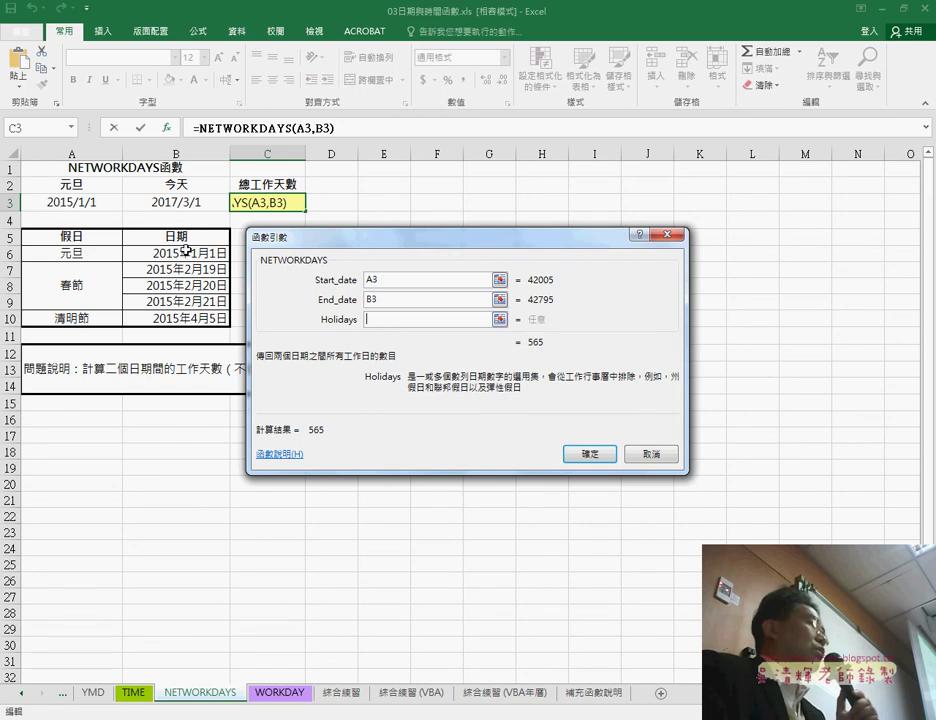
- Enter B6:B10 as the Holidays range, dropping the preview to 562 workdays
left_click_drag(186, 250, 186, 318)
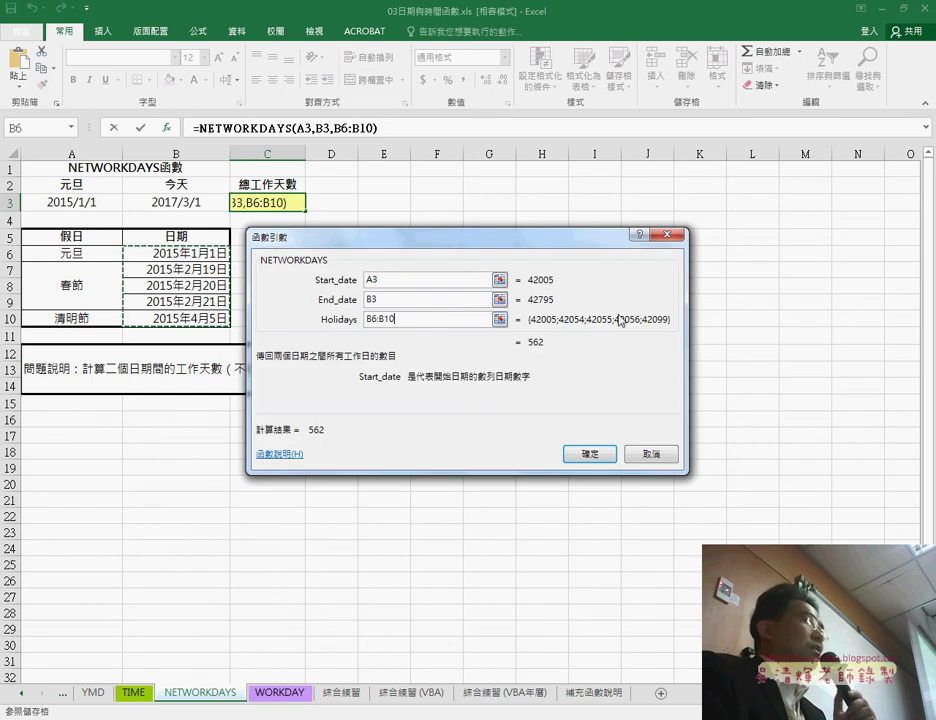
left_click_drag(455, 320, 364, 320)
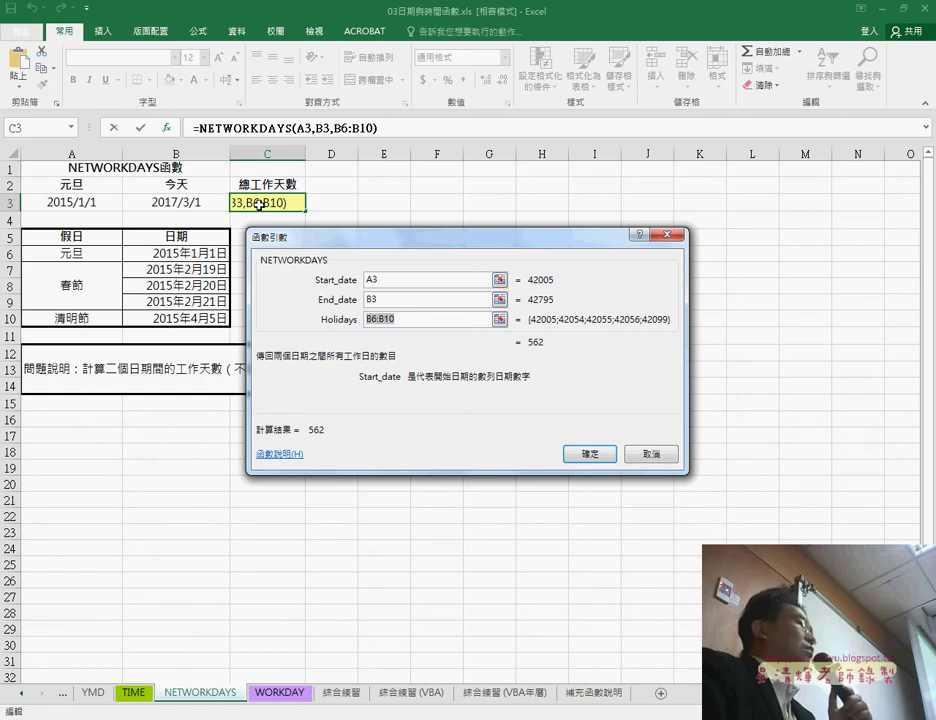
- Confirm =NETWORKDAYS(A3,B3,B6:B10) in C3, pen-annotate the formula and 562 result, then clear the ink
left_click(594, 457)
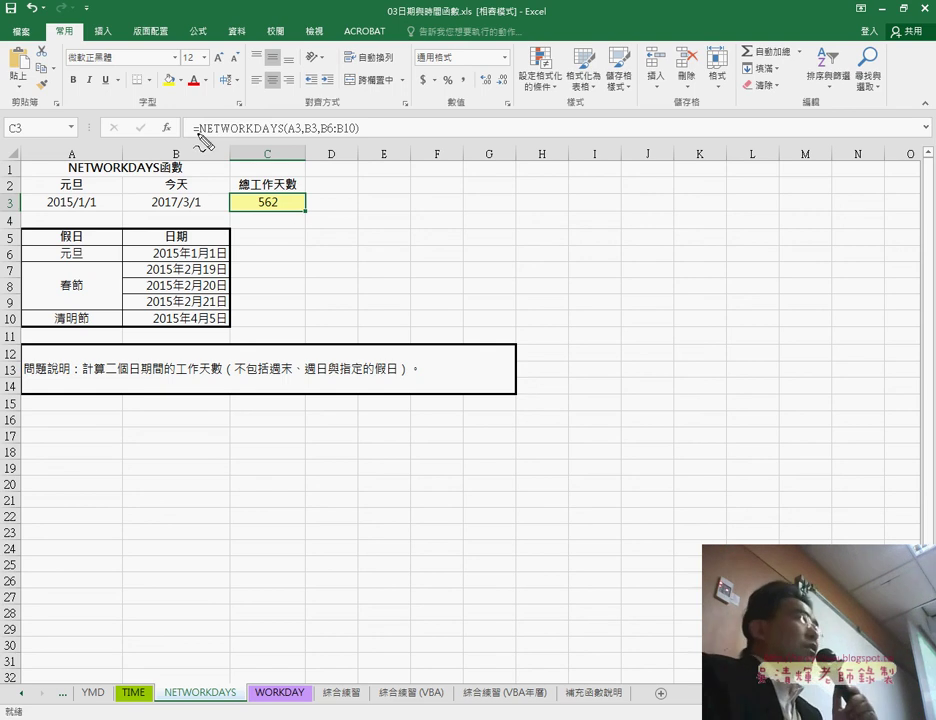
left_click_drag(198, 138, 218, 136)
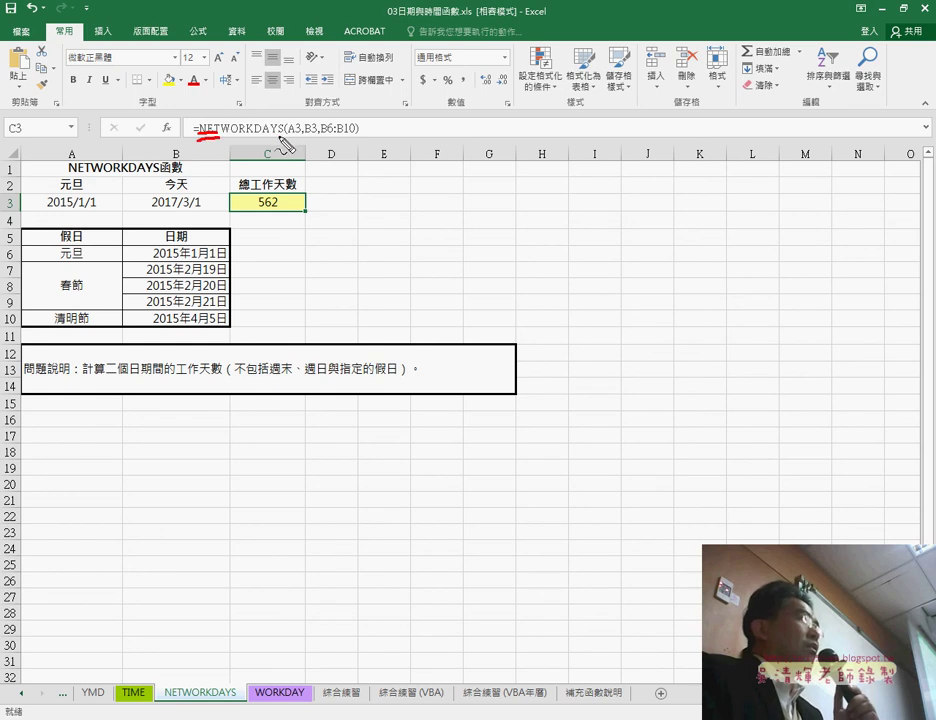
left_click_drag(277, 138, 289, 134)
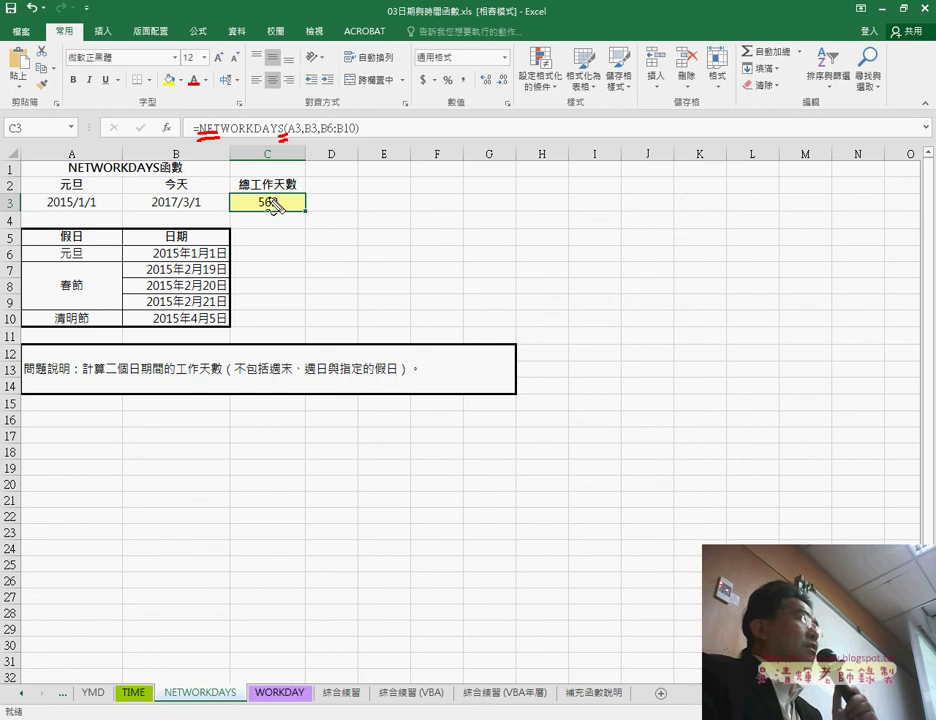
left_click_drag(282, 194, 279, 229)
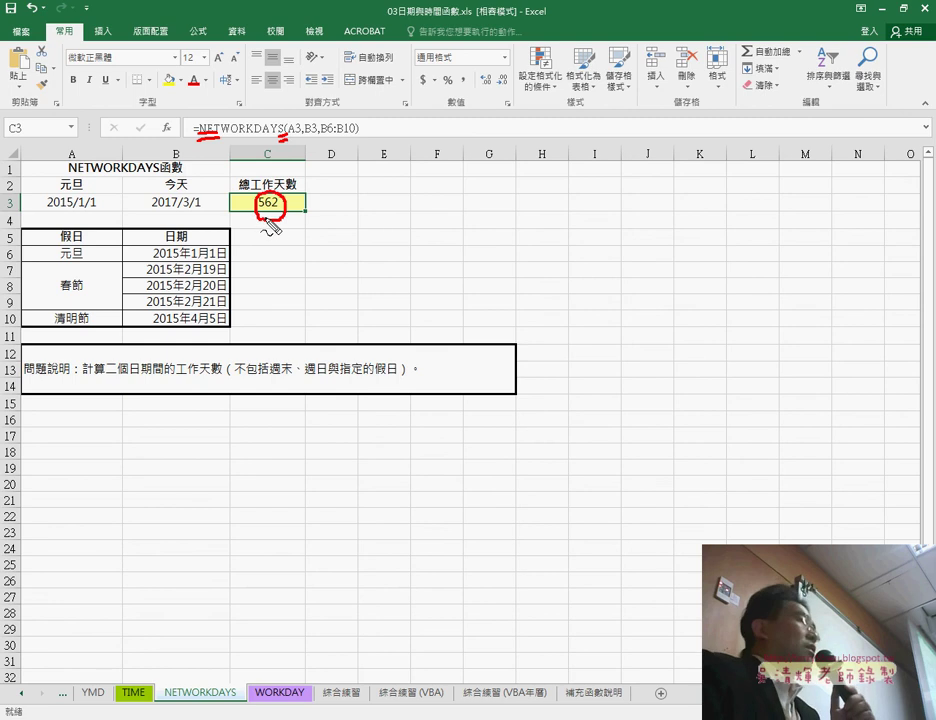
mouse_move(305, 708)
left_mouse_down()
mouse_move(248, 698)
mouse_move(291, 712)
left_mouse_up()
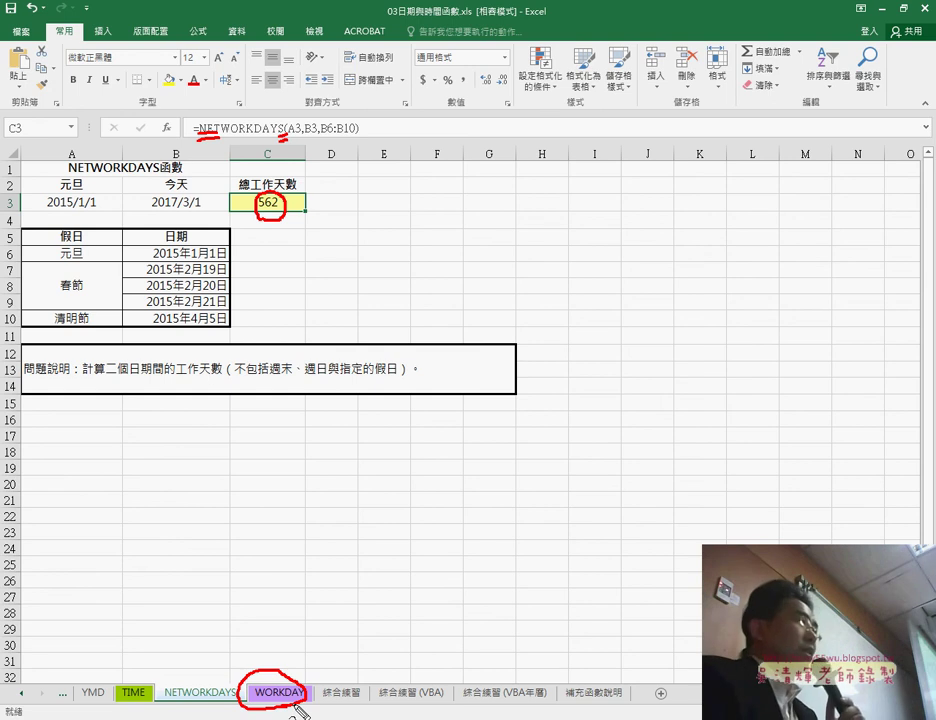
key("Escape")
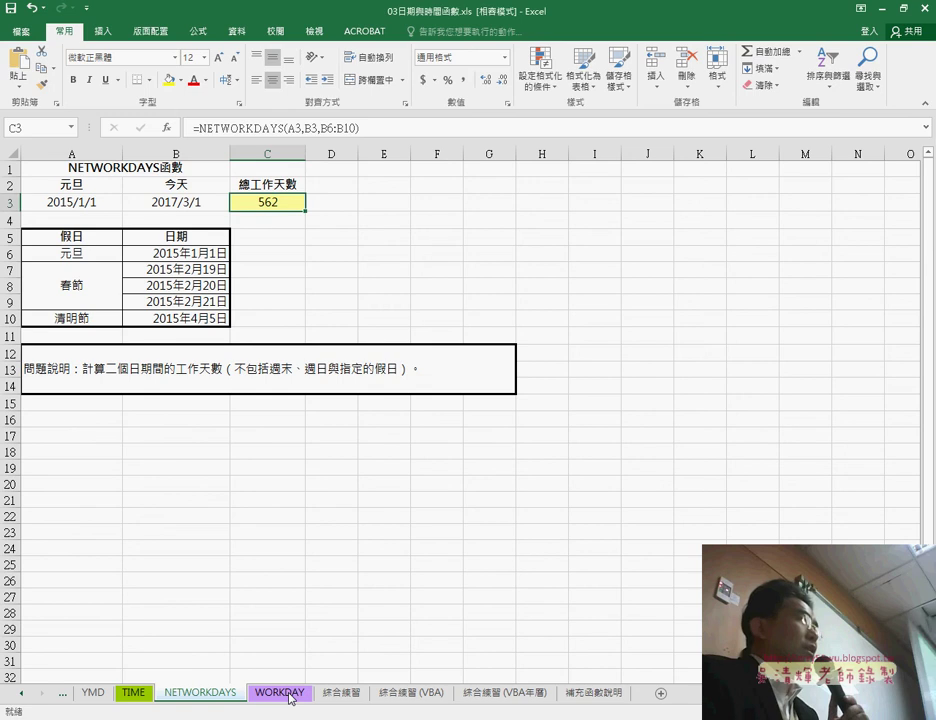
- On the WORKDAY sheet, review the 2015/3/8 date in A3 and 120 days in B3
left_click(281, 694)
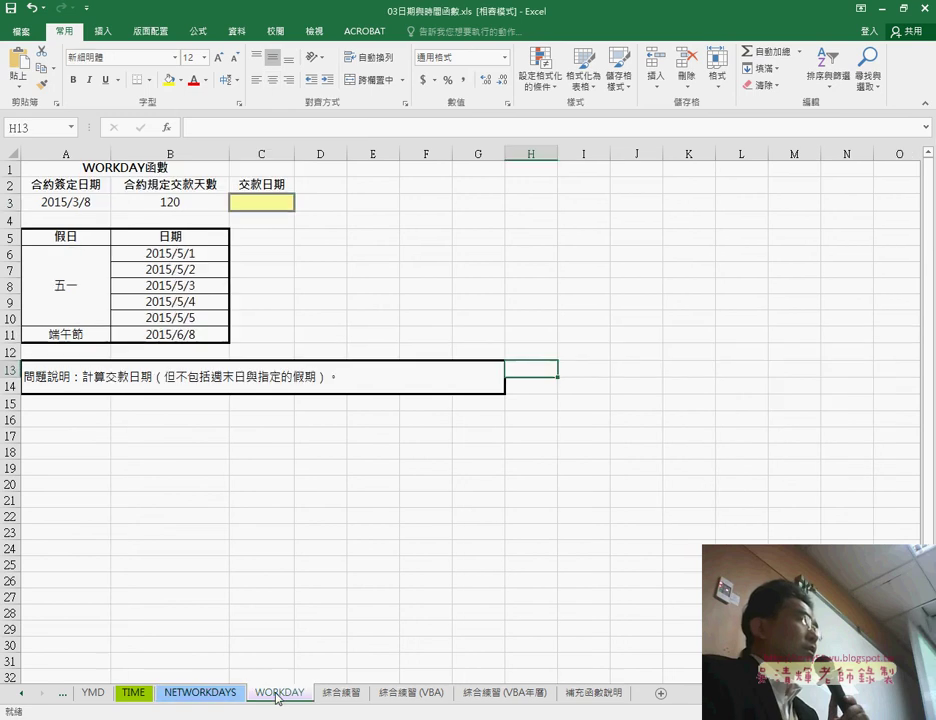
left_click(57, 203)
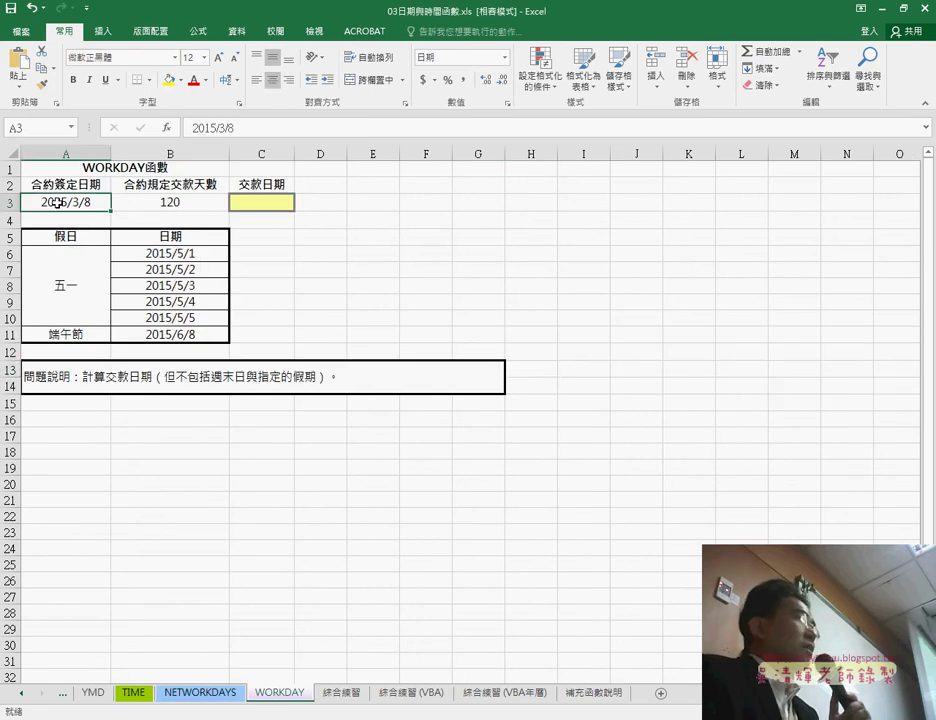
left_click(172, 202)
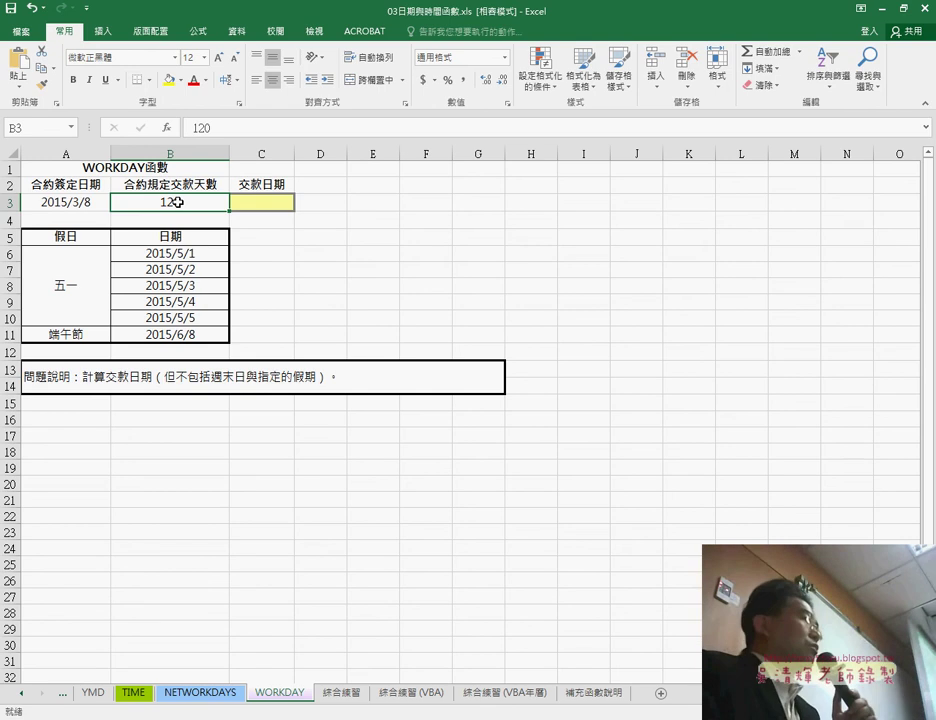
- Select C3 and insert the WORKDAY function from the Date & Time list
left_click(261, 203)
left_click(168, 128)
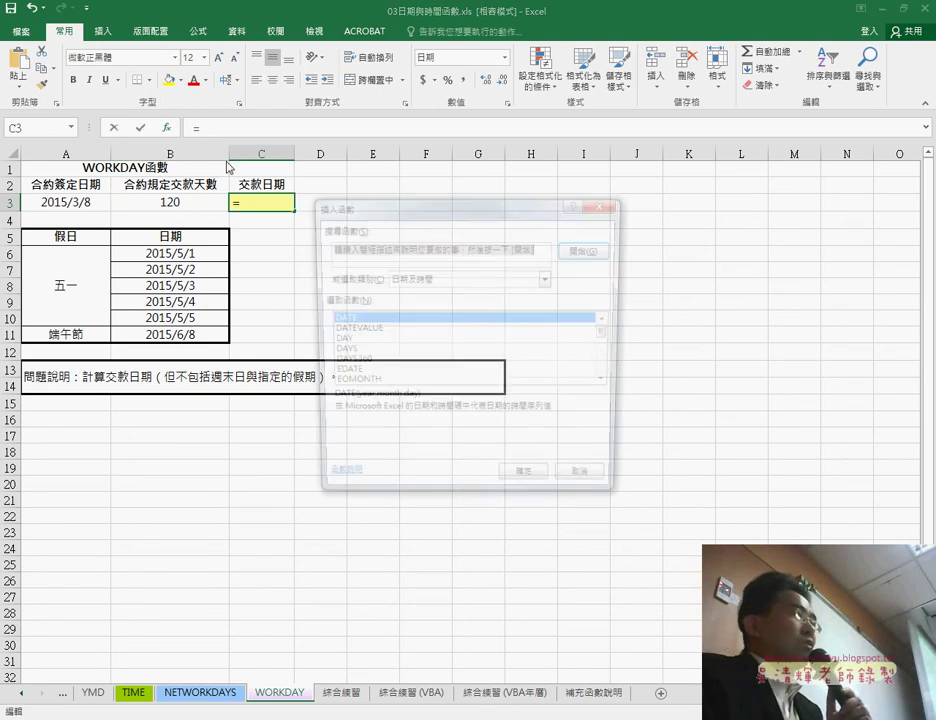
left_click_drag(611, 330, 609, 377)
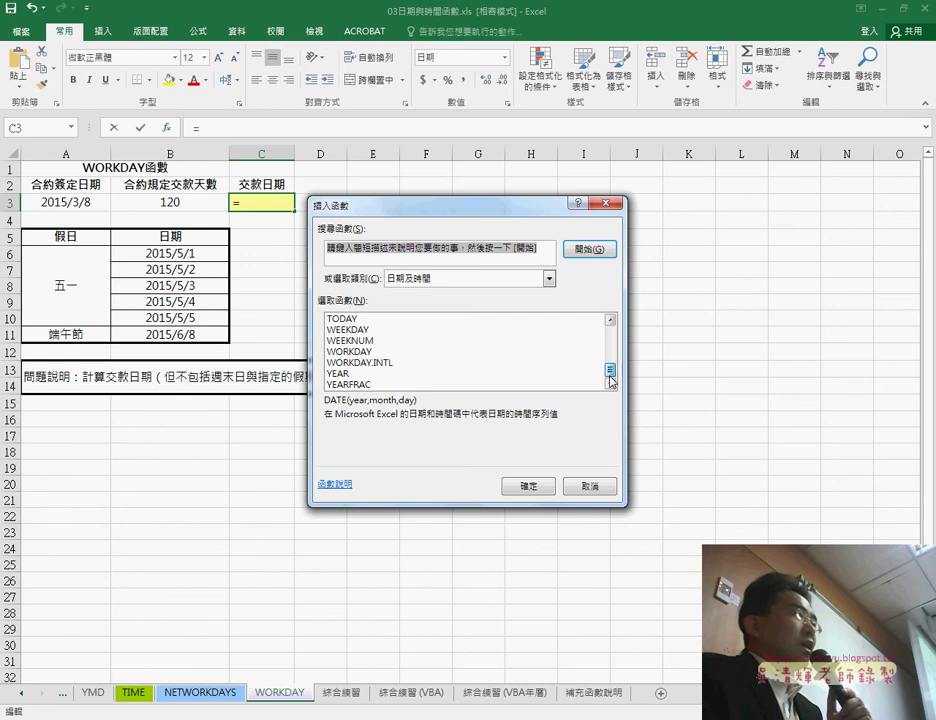
left_click(357, 352)
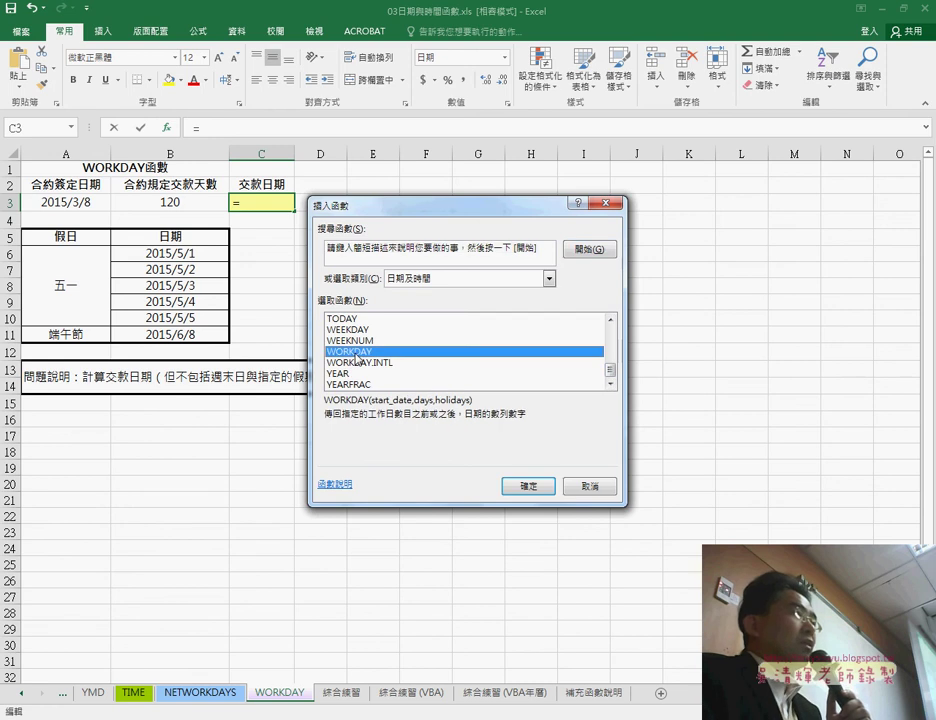
left_click(522, 486)
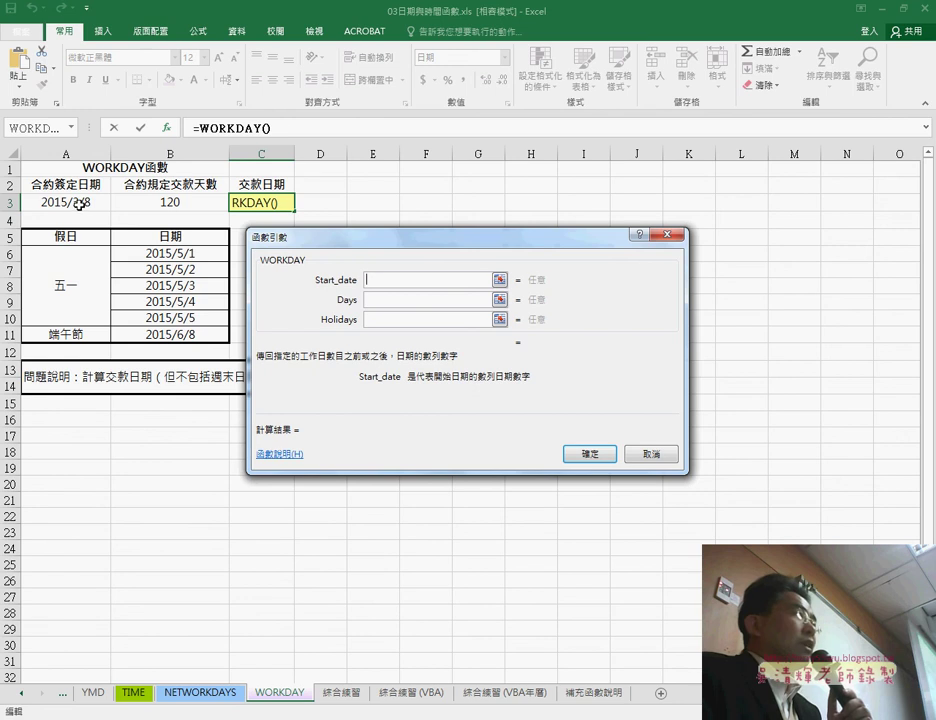
- Give WORKDAY start date A3, days B3 and holidays B6:B11, and confirm it
left_click(79, 203)
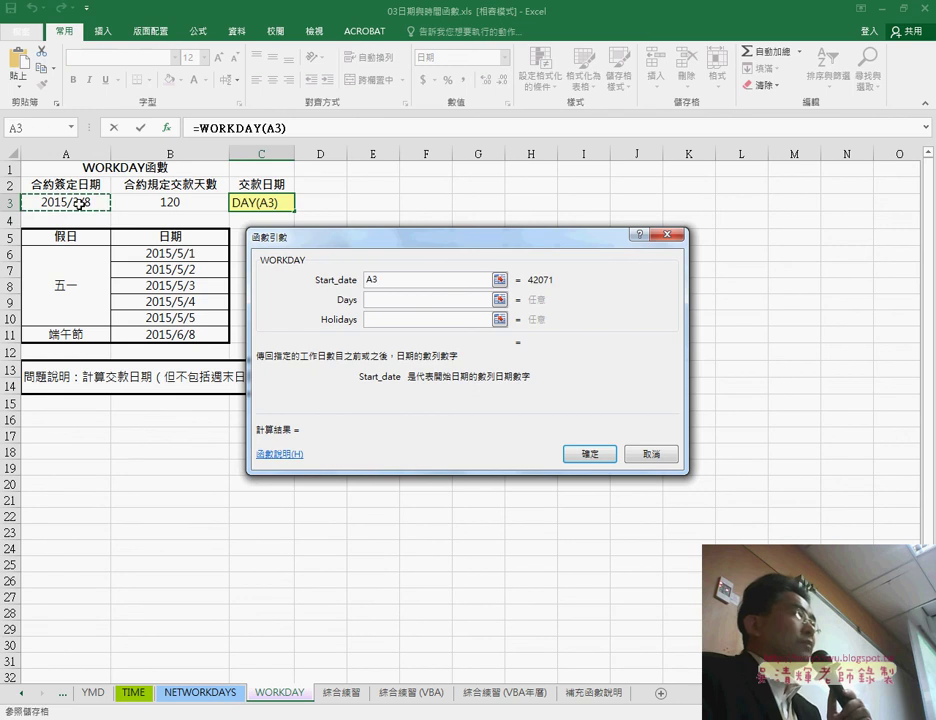
left_click(372, 300)
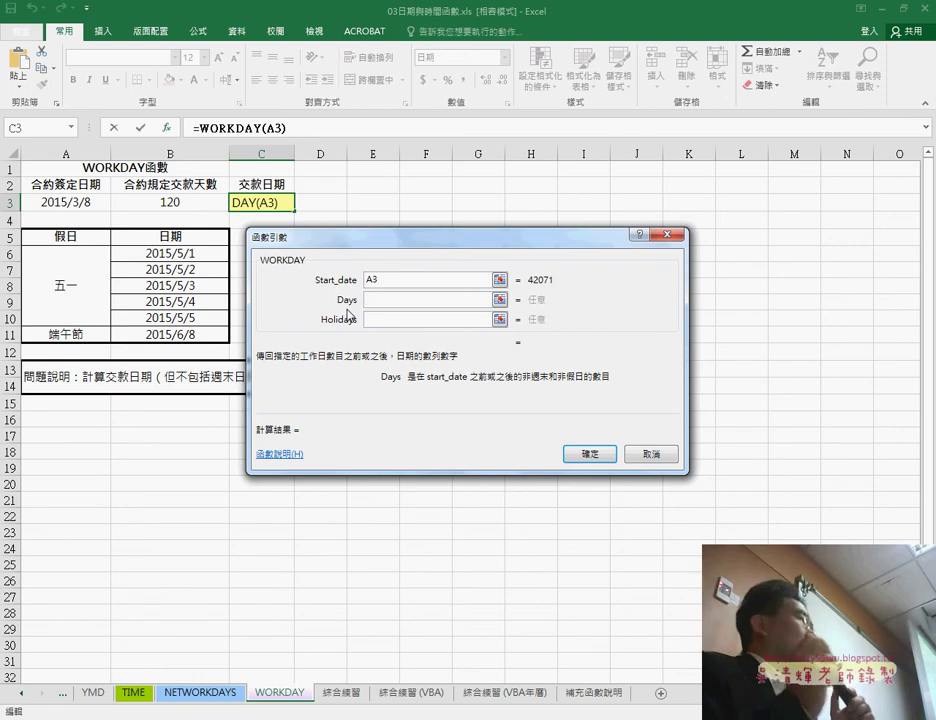
left_click(177, 202)
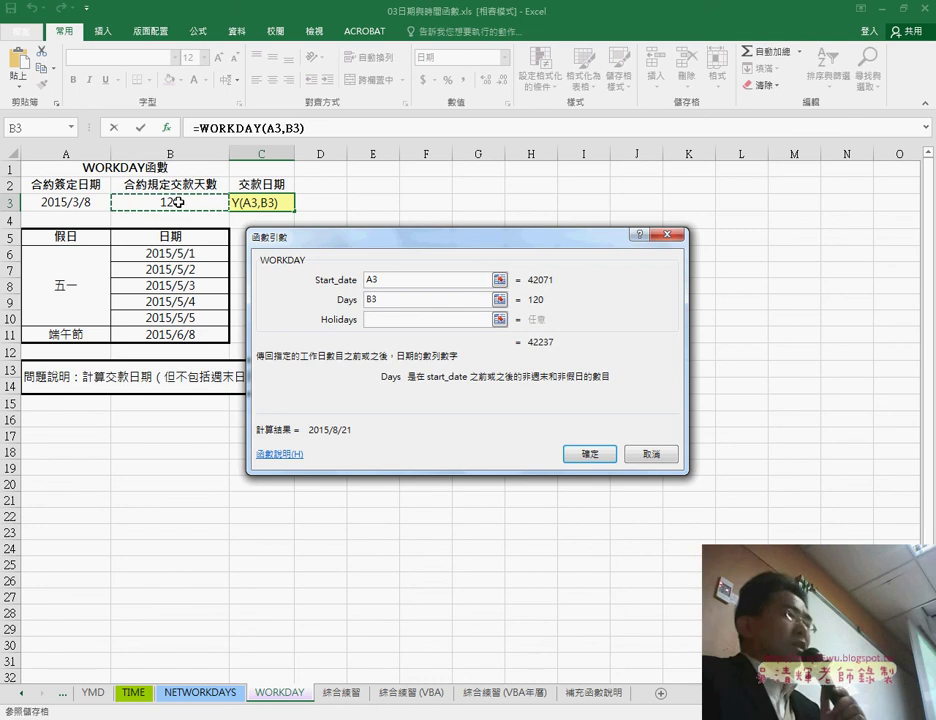
key("F2")
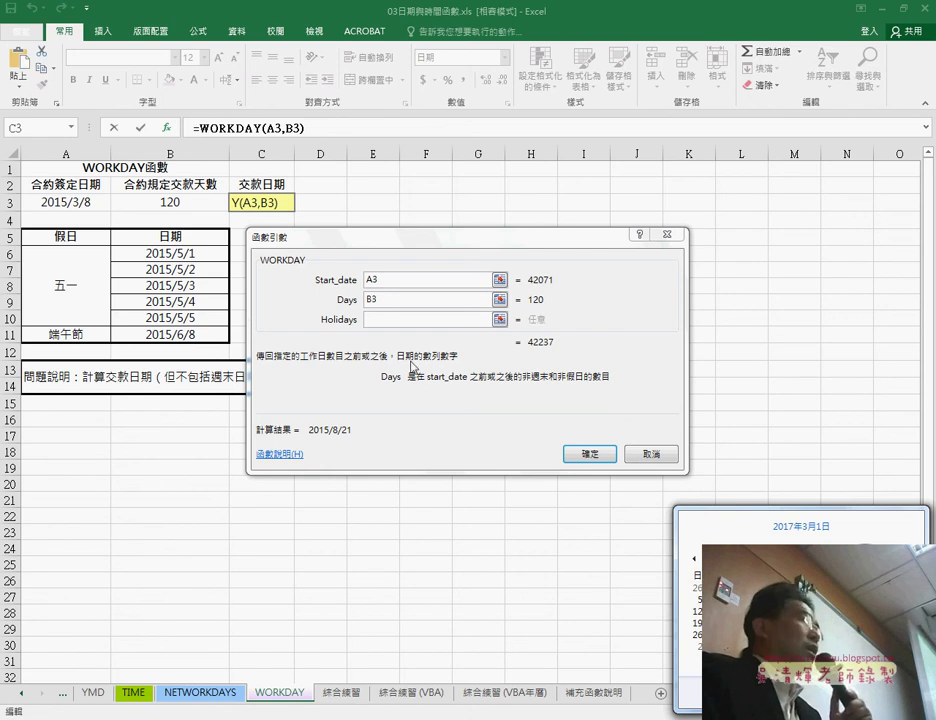
left_click(379, 320)
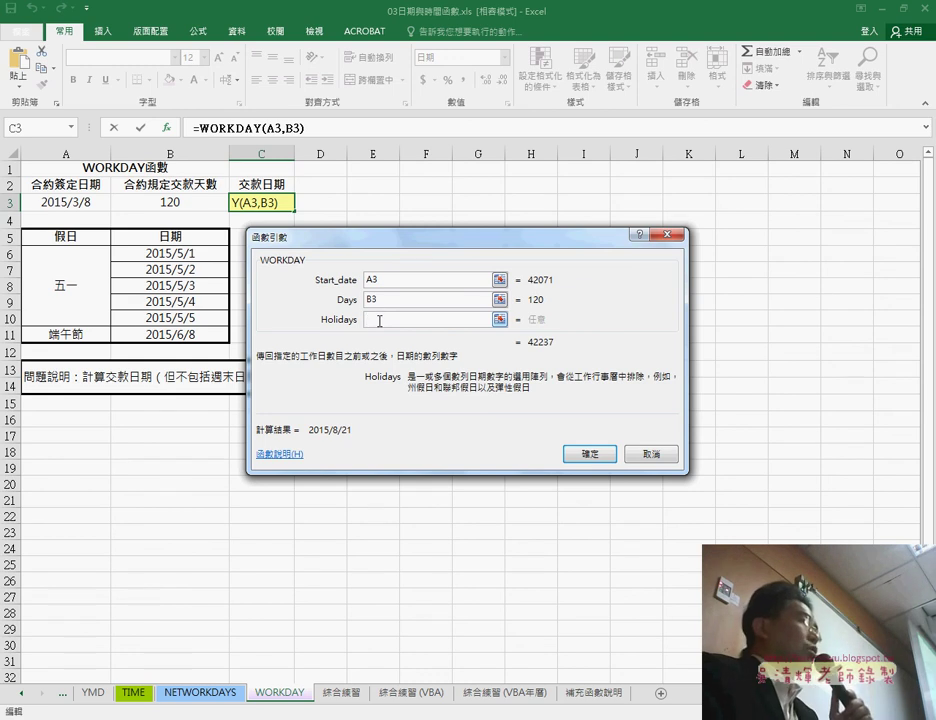
left_click_drag(162, 254, 168, 334)
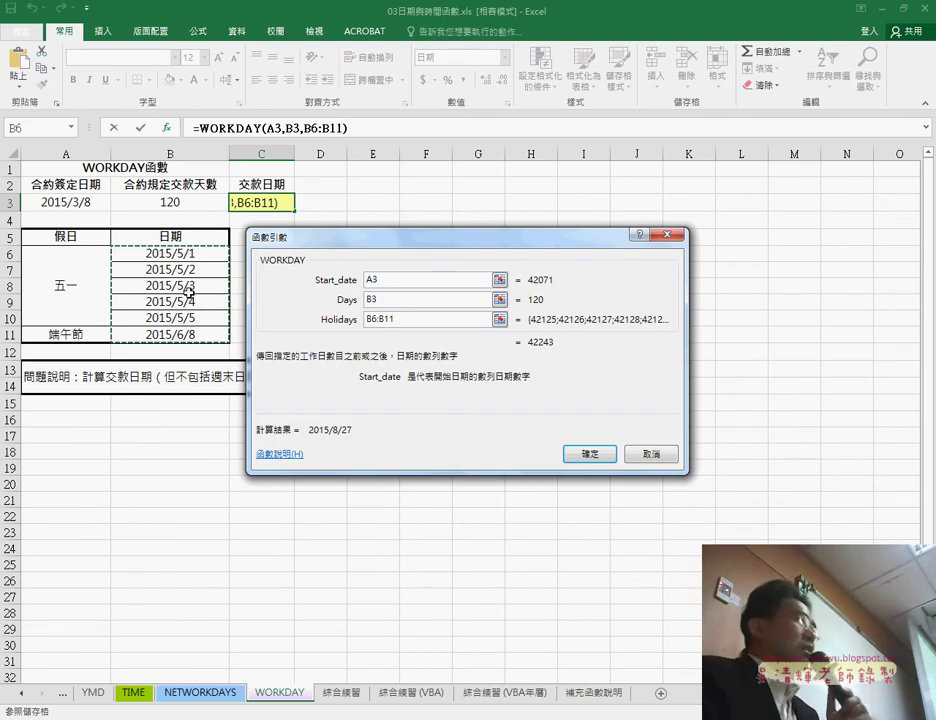
left_click(586, 453)
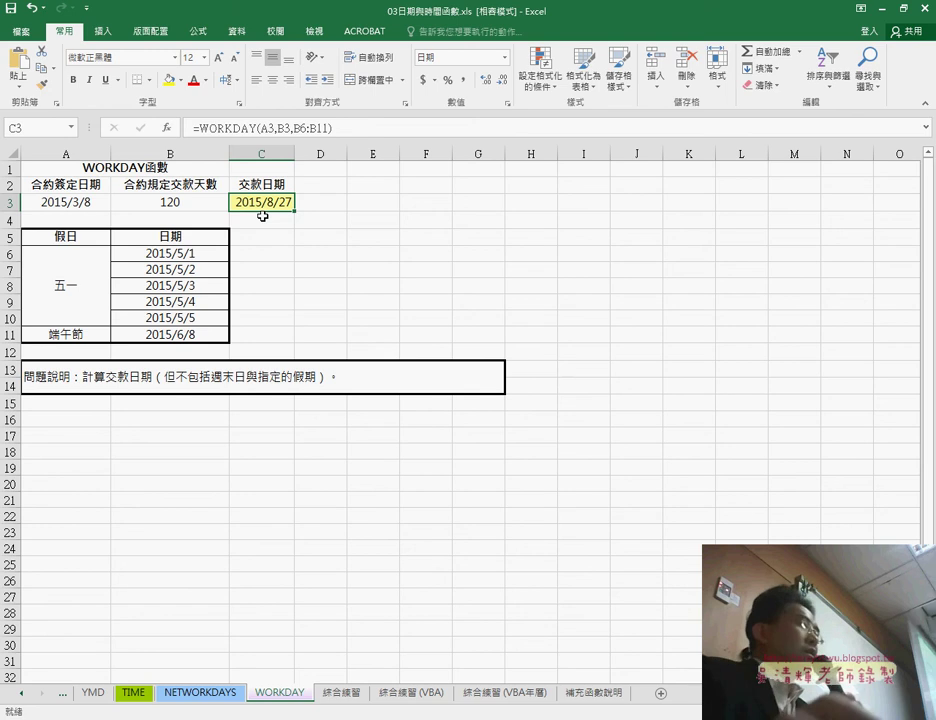
- Flip between the two sheets, ending on NETWORKDAYS, and select its B6:B10 holiday dates
left_click(222, 698)
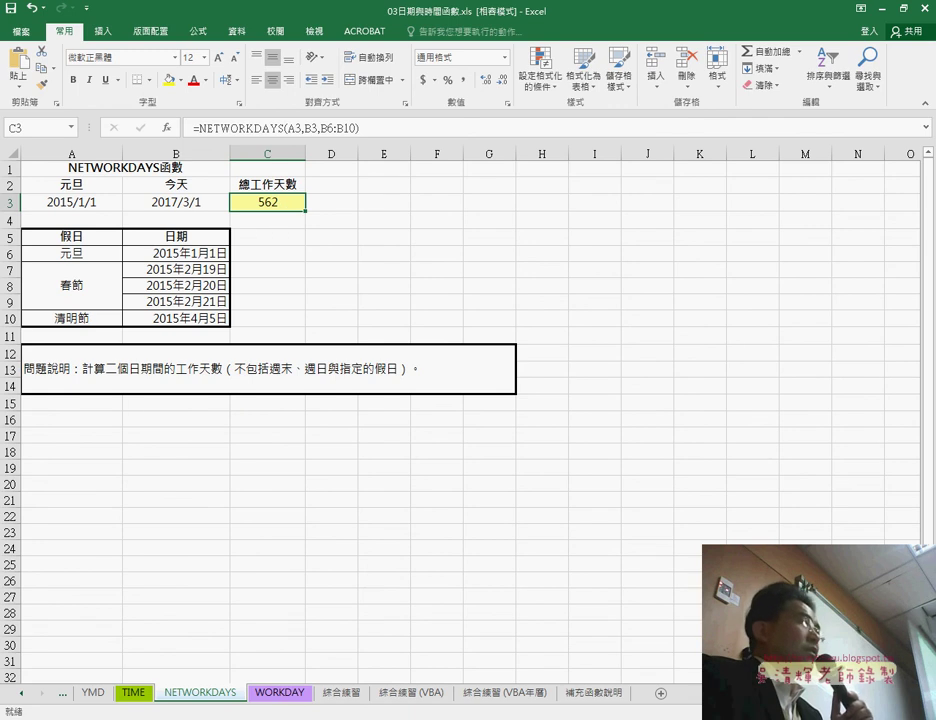
left_click(290, 698)
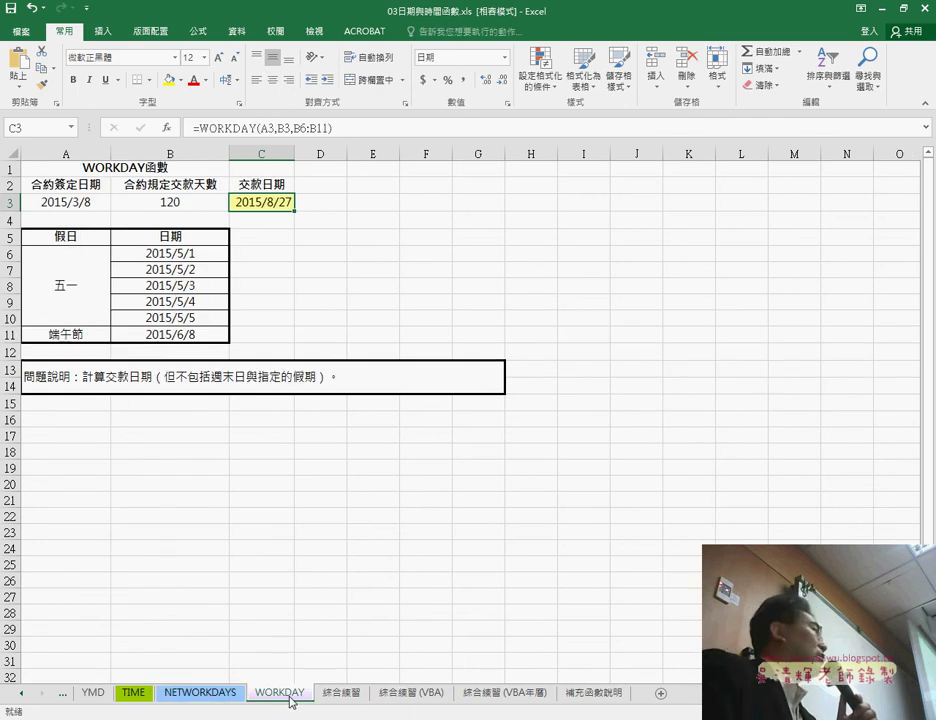
left_click(224, 692)
left_click(287, 695)
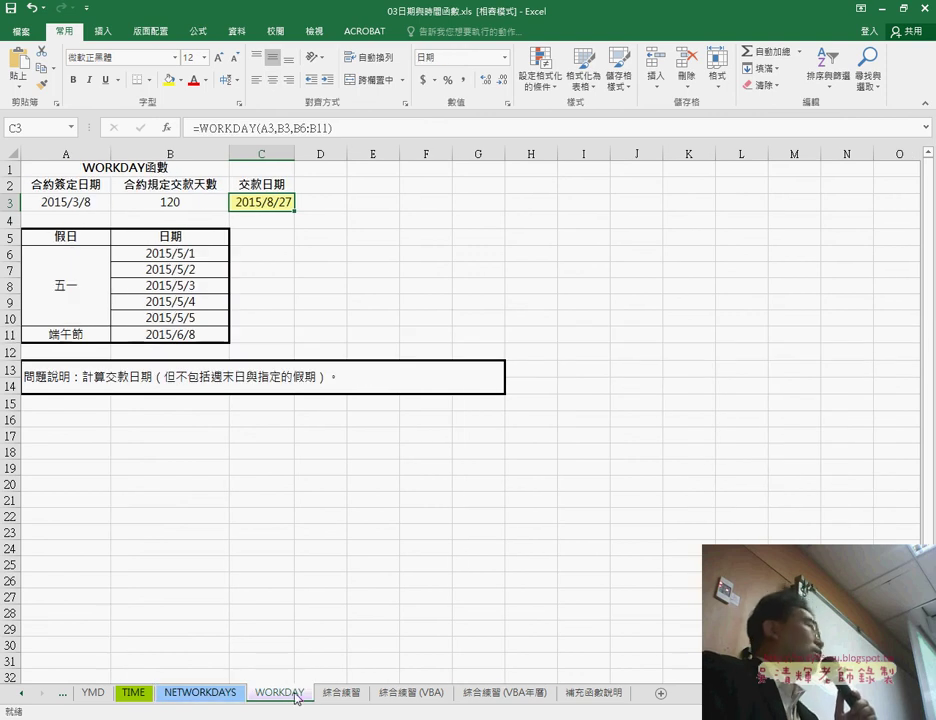
left_click(228, 694)
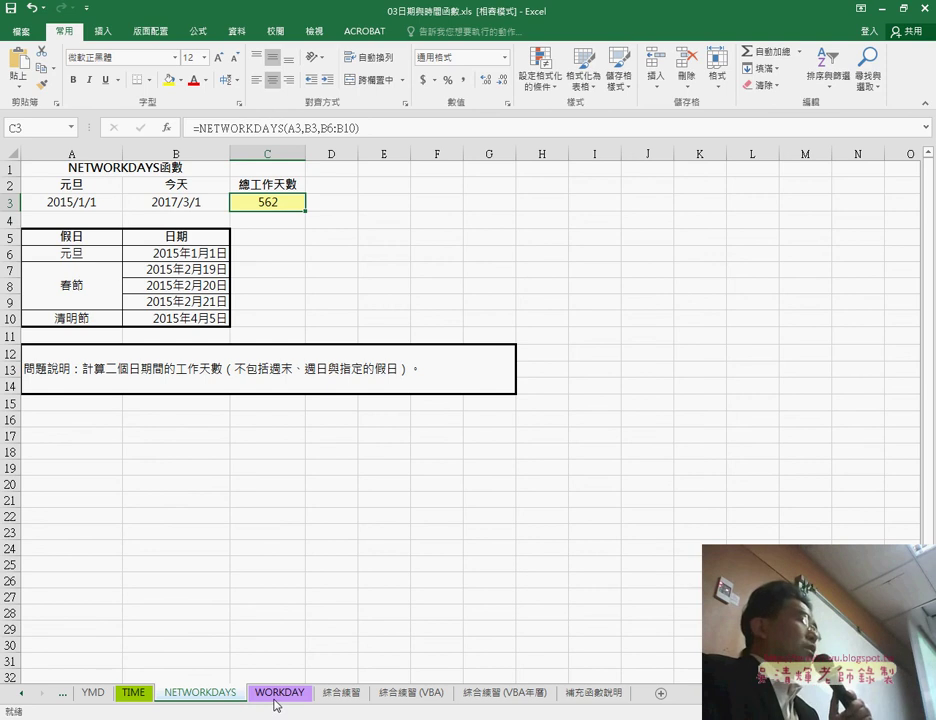
left_click(275, 699)
left_click(208, 699)
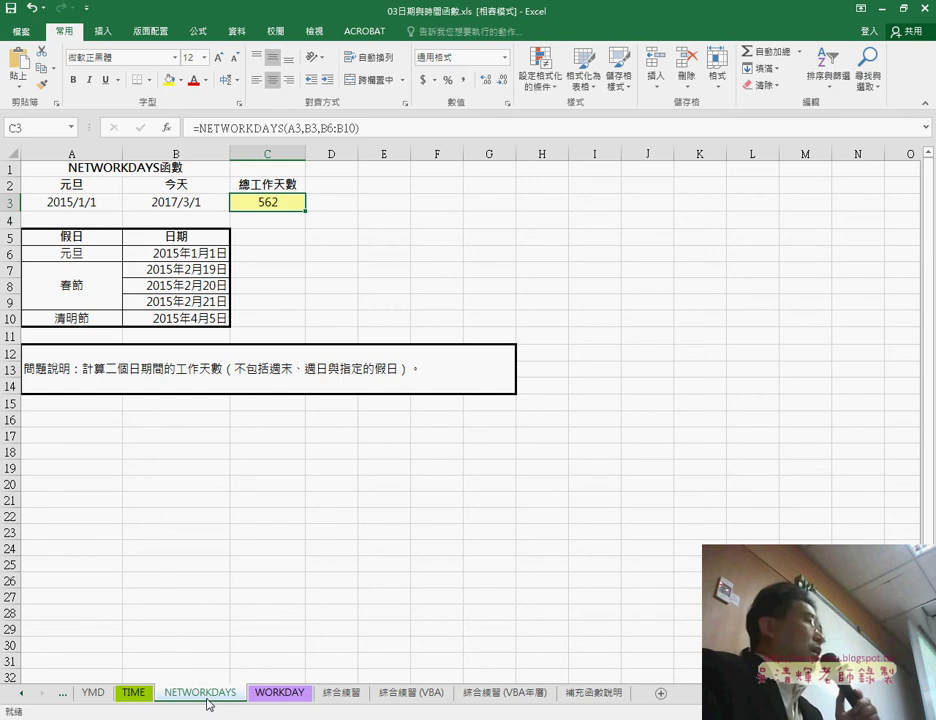
left_click_drag(193, 256, 192, 318)
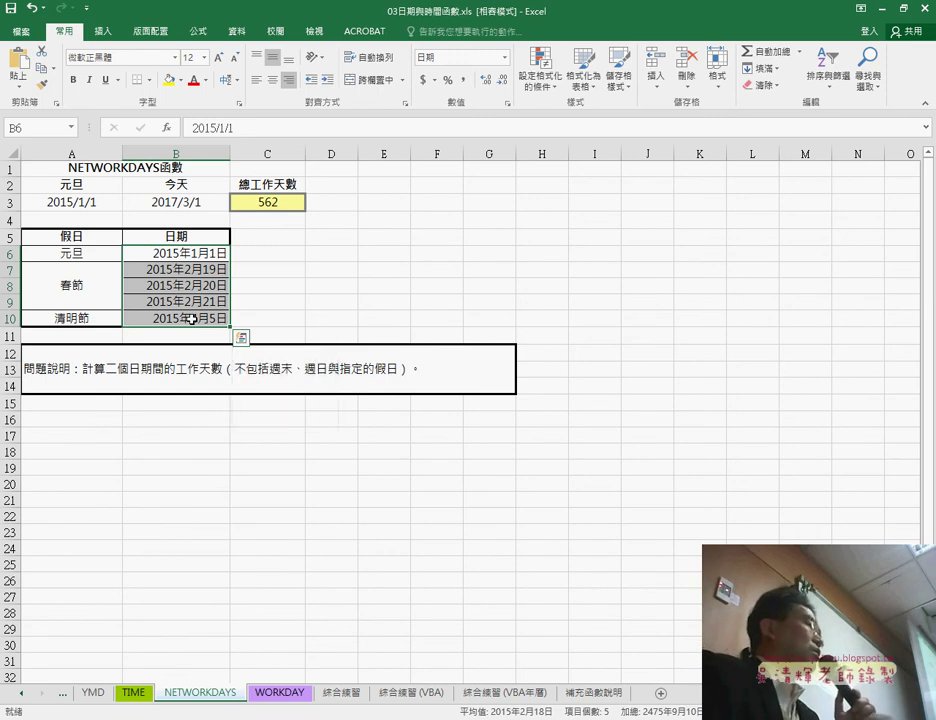
- Reselect the holiday dates down column B, then return to the WORKDAY sheet showing 2015/8/27
left_click(195, 256)
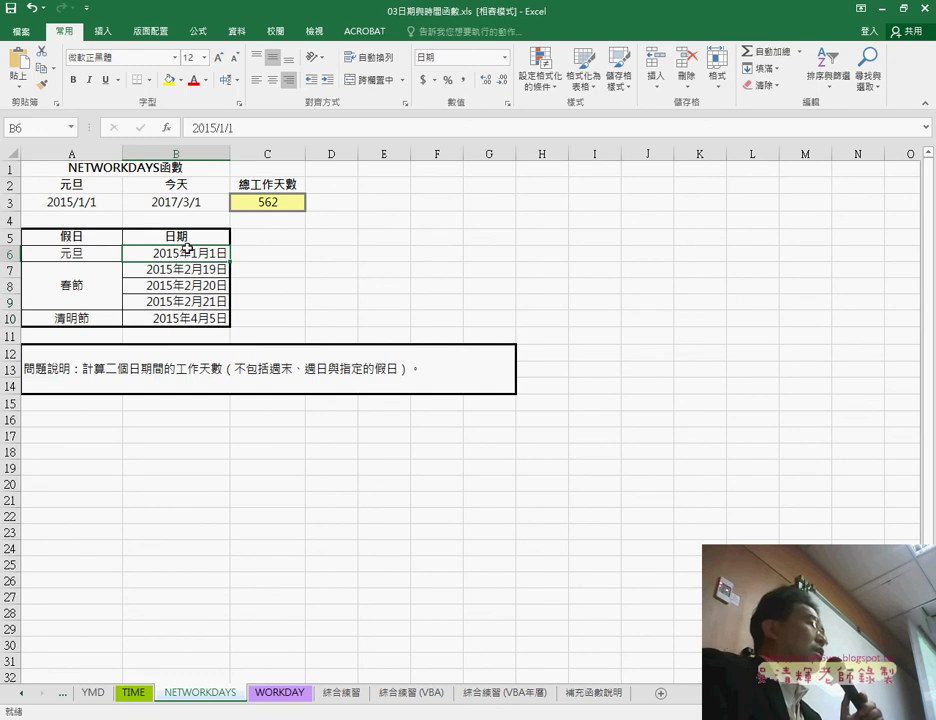
mouse_move(192, 253)
left_mouse_down()
mouse_move(190, 334)
mouse_move(187, 318)
left_mouse_up()
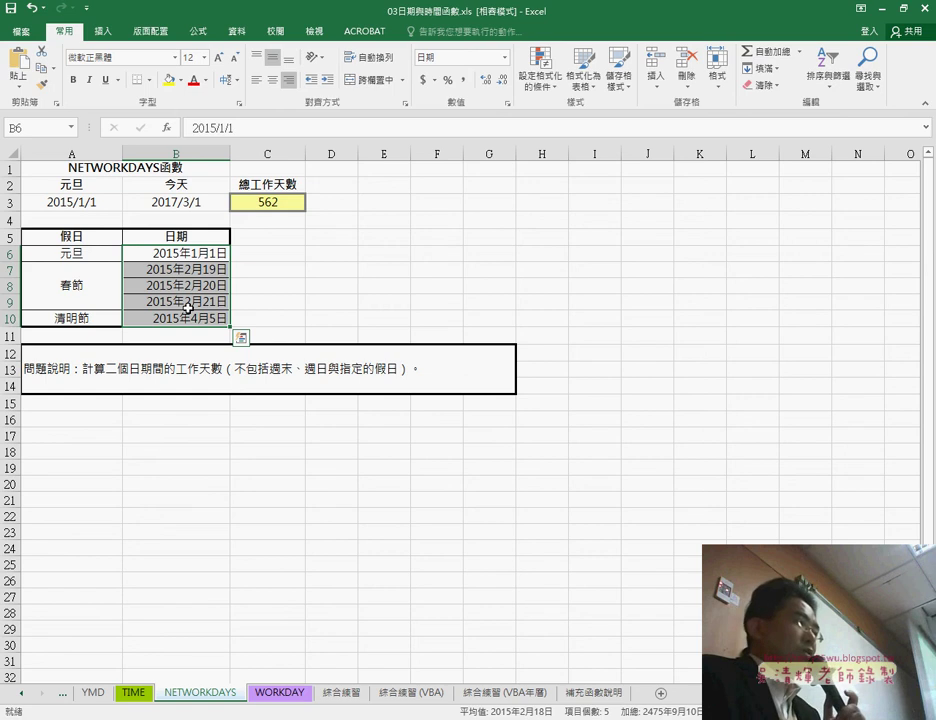
left_click(275, 690)
left_click(200, 690)
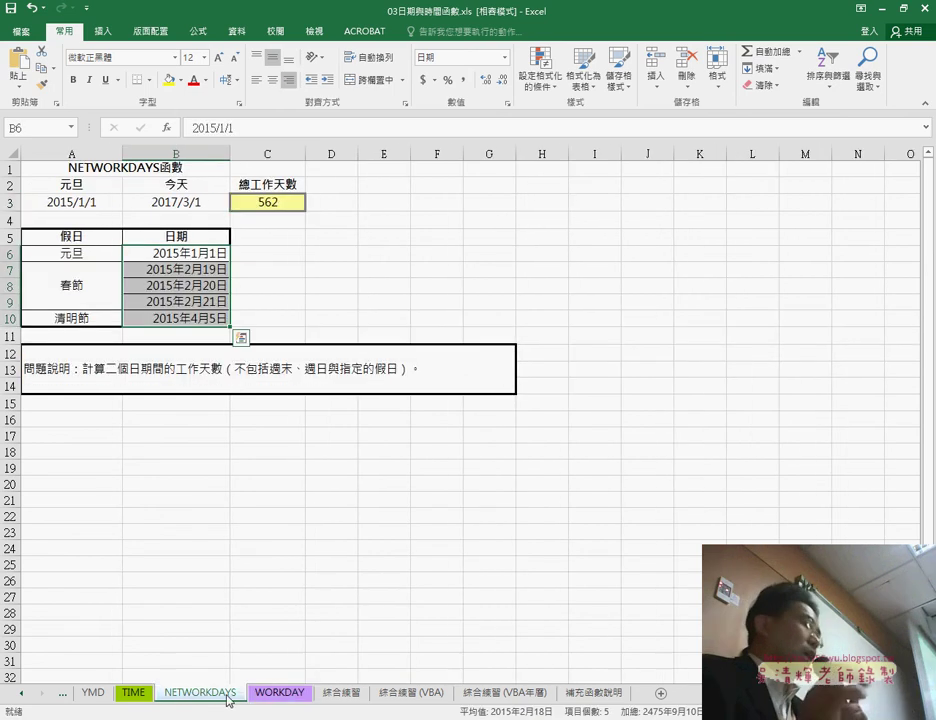
left_click(272, 696)
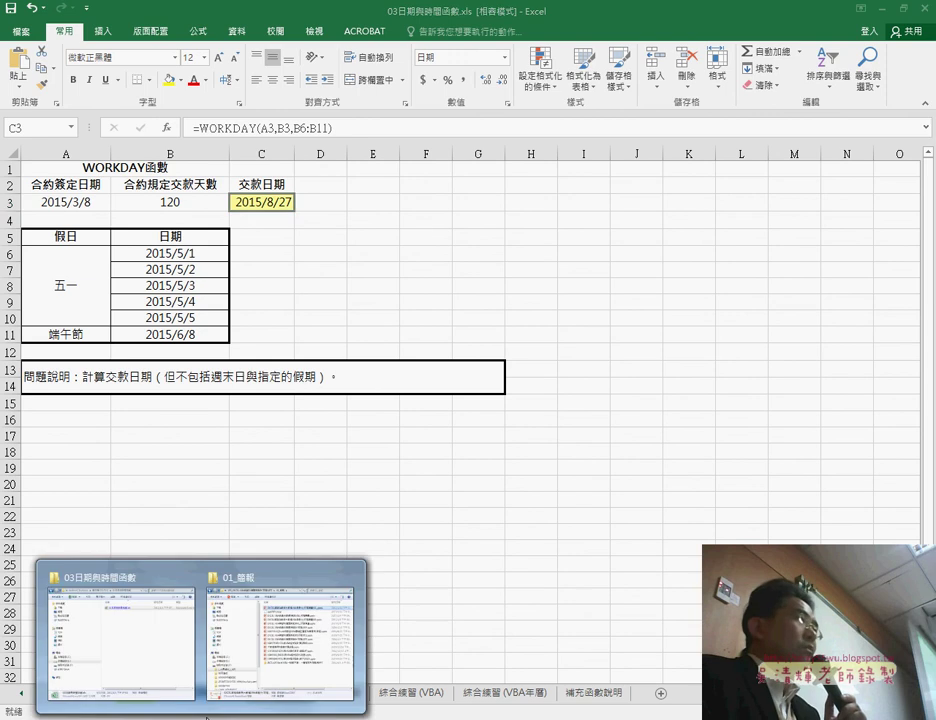
- In Explorer, go from 範例檔(201701) into the 04數學函數 folder and open 04數學函數.xls
left_click(150, 650)
left_click(394, 158)
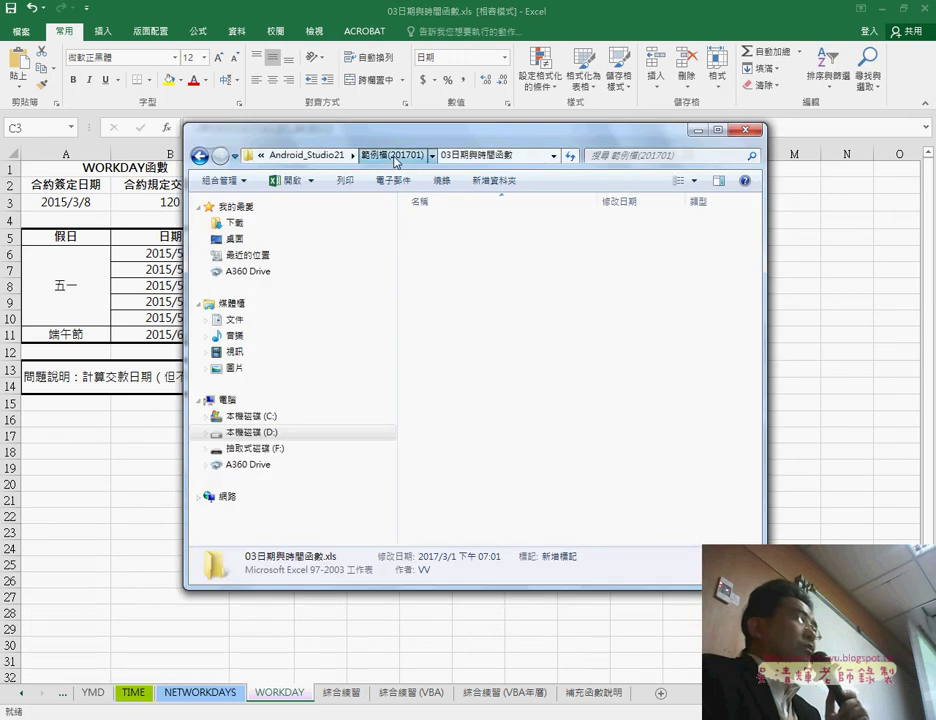
left_click_drag(305, 138, 462, 142)
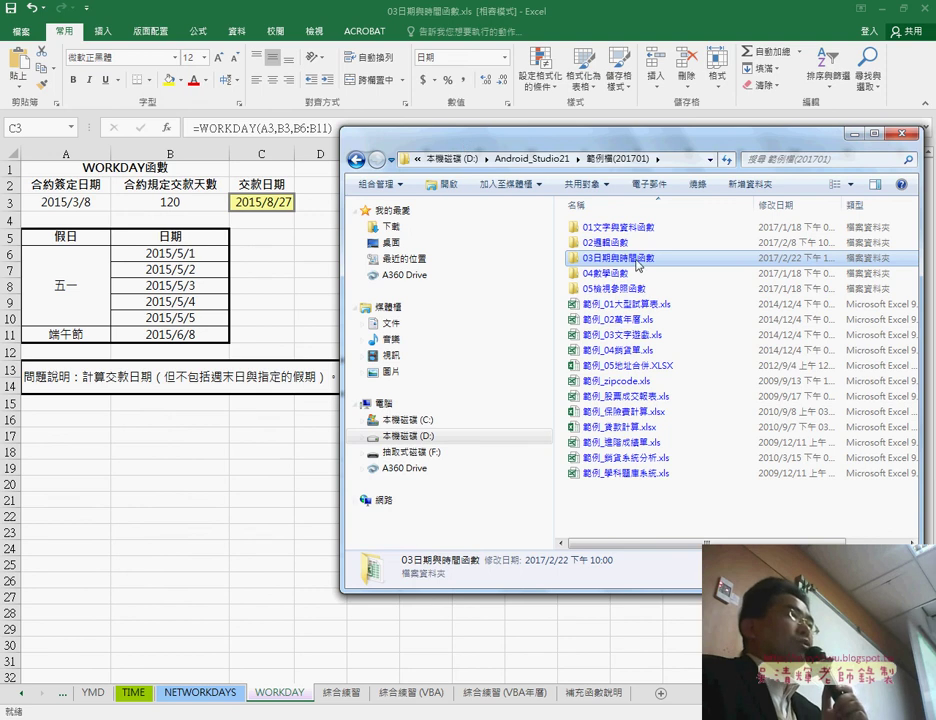
double_click(620, 273)
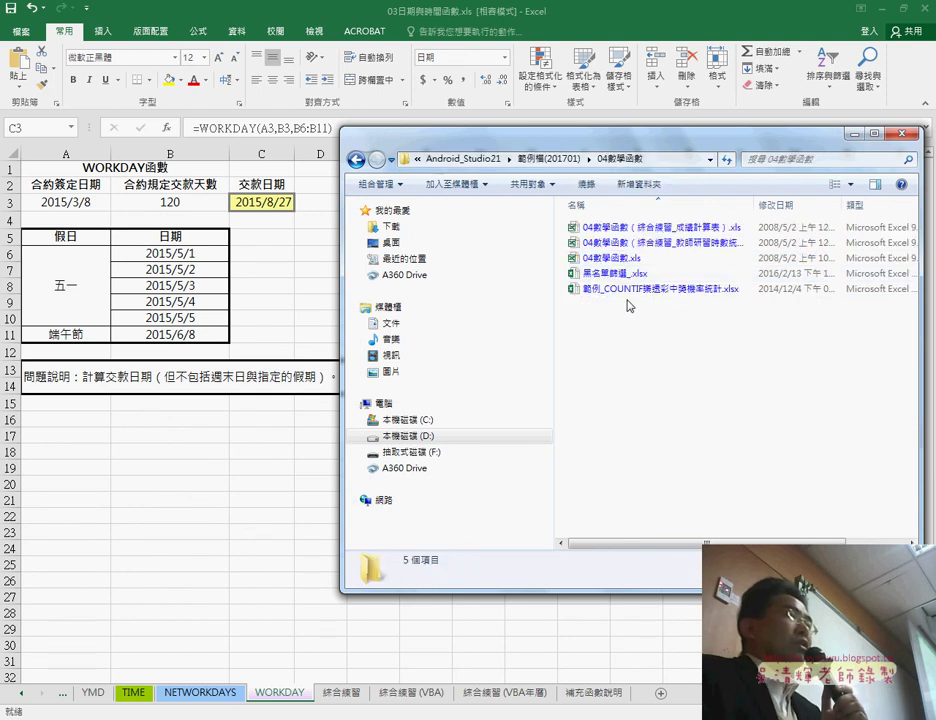
left_click(627, 261)
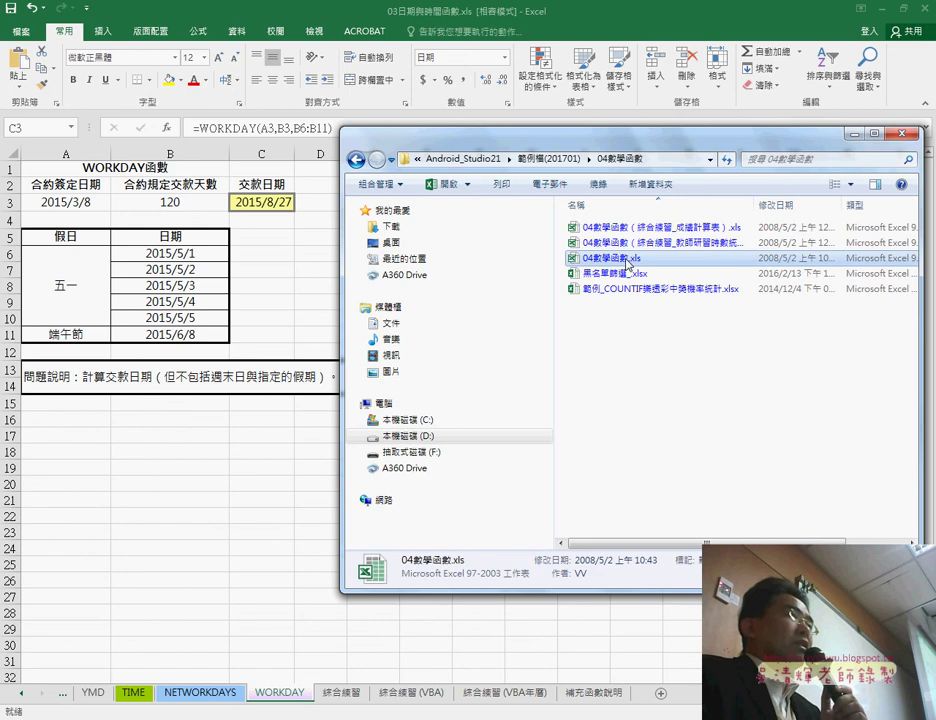
double_click(627, 261)
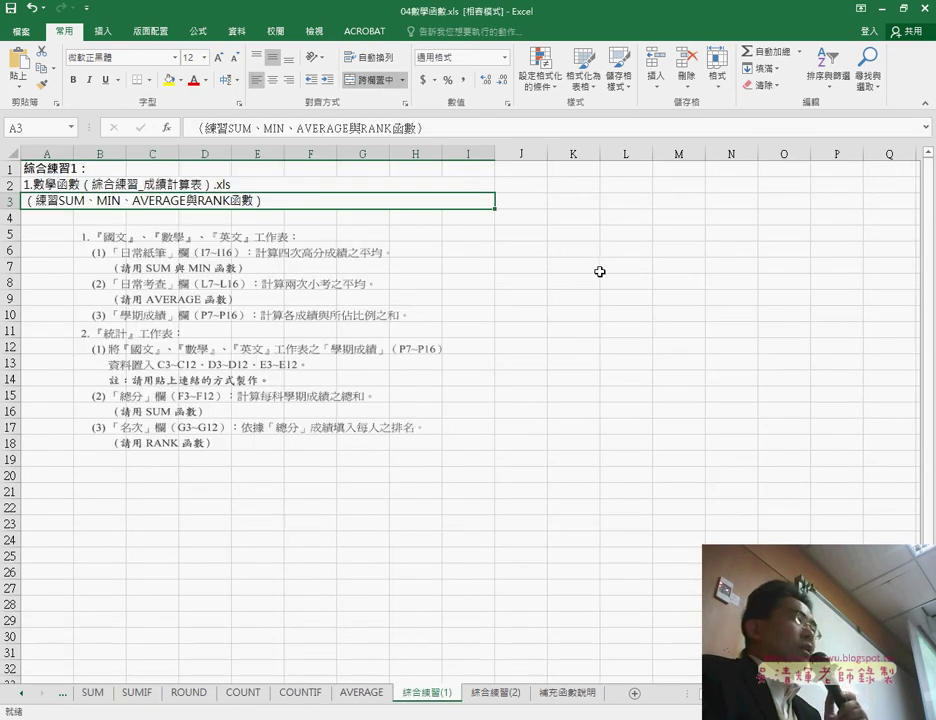
- Browse the SUMIF, COUNT and COUNTIF sheets of 04數學函數.xls, ending on the SUM sheet
left_click(94, 698)
left_click(140, 696)
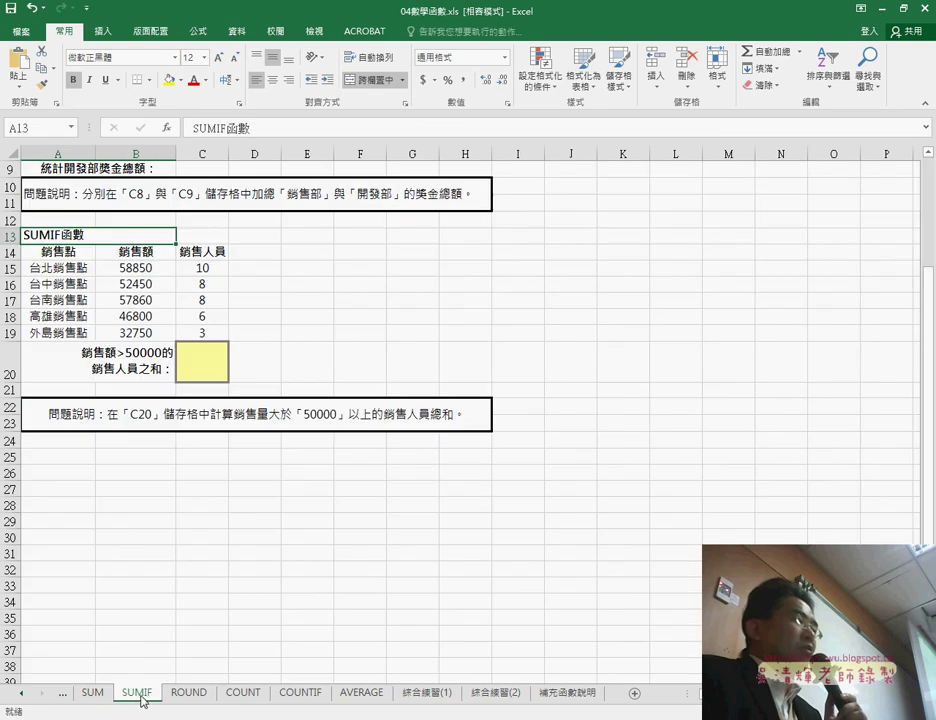
left_click(247, 694)
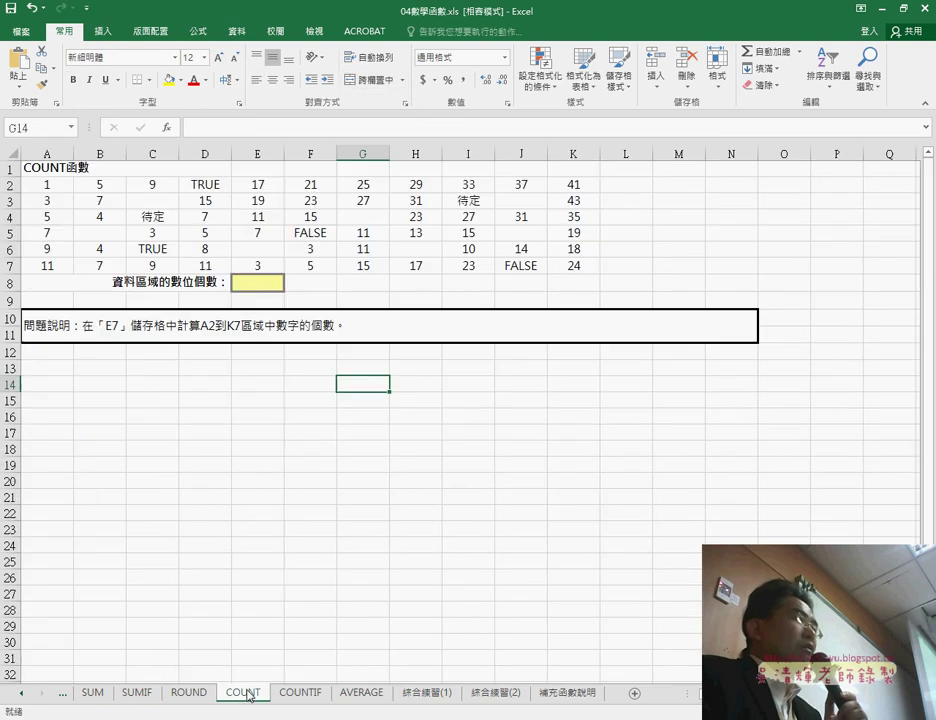
left_click(313, 698)
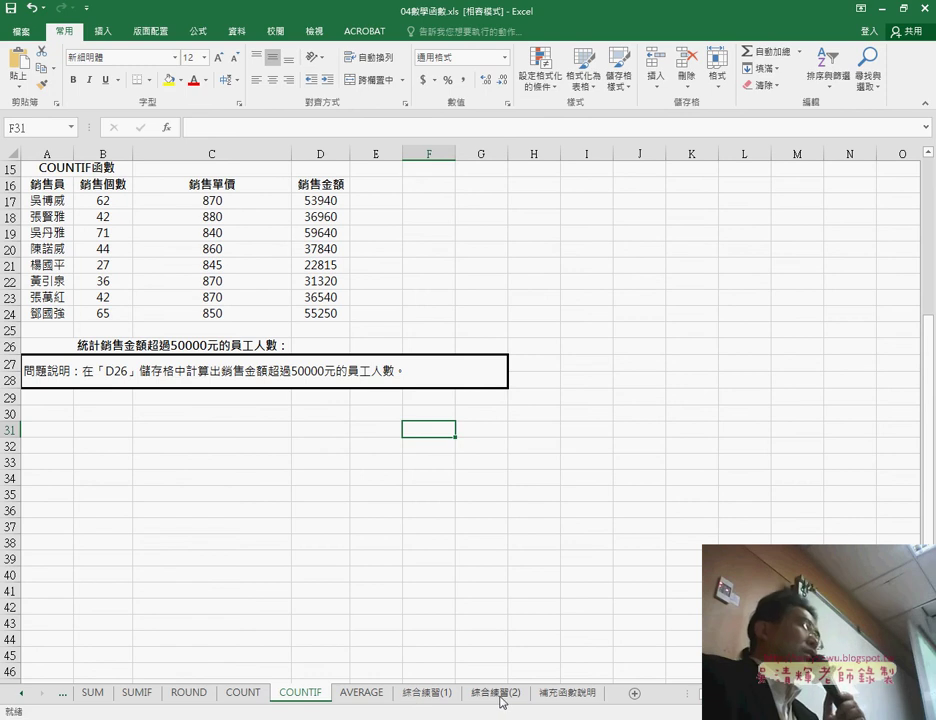
left_click(90, 695)
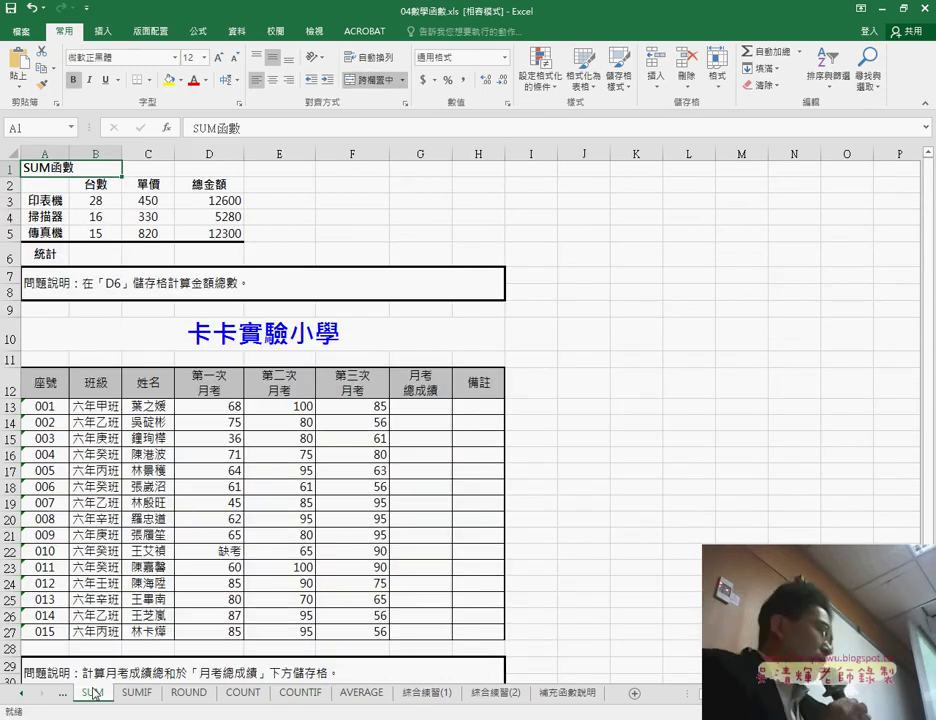